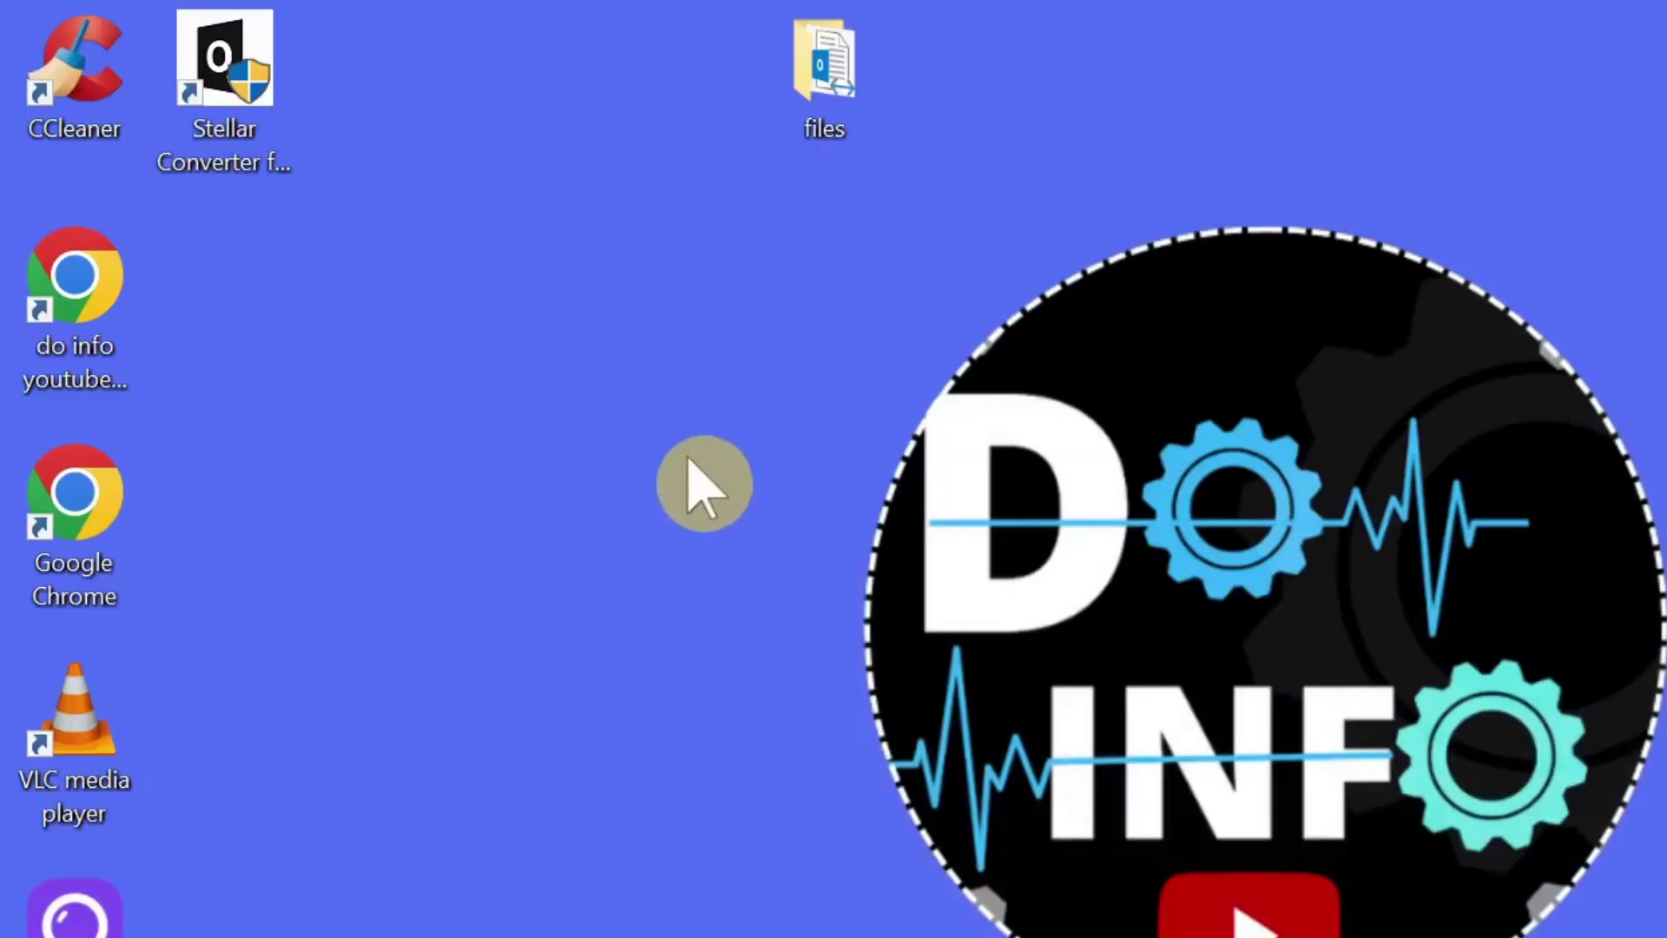
# - Download the StellarConverterforOST-Corporate installer (16.0 MB) from stellarinfo.com and show the recent downloads
pyautogui.click(236, 171)
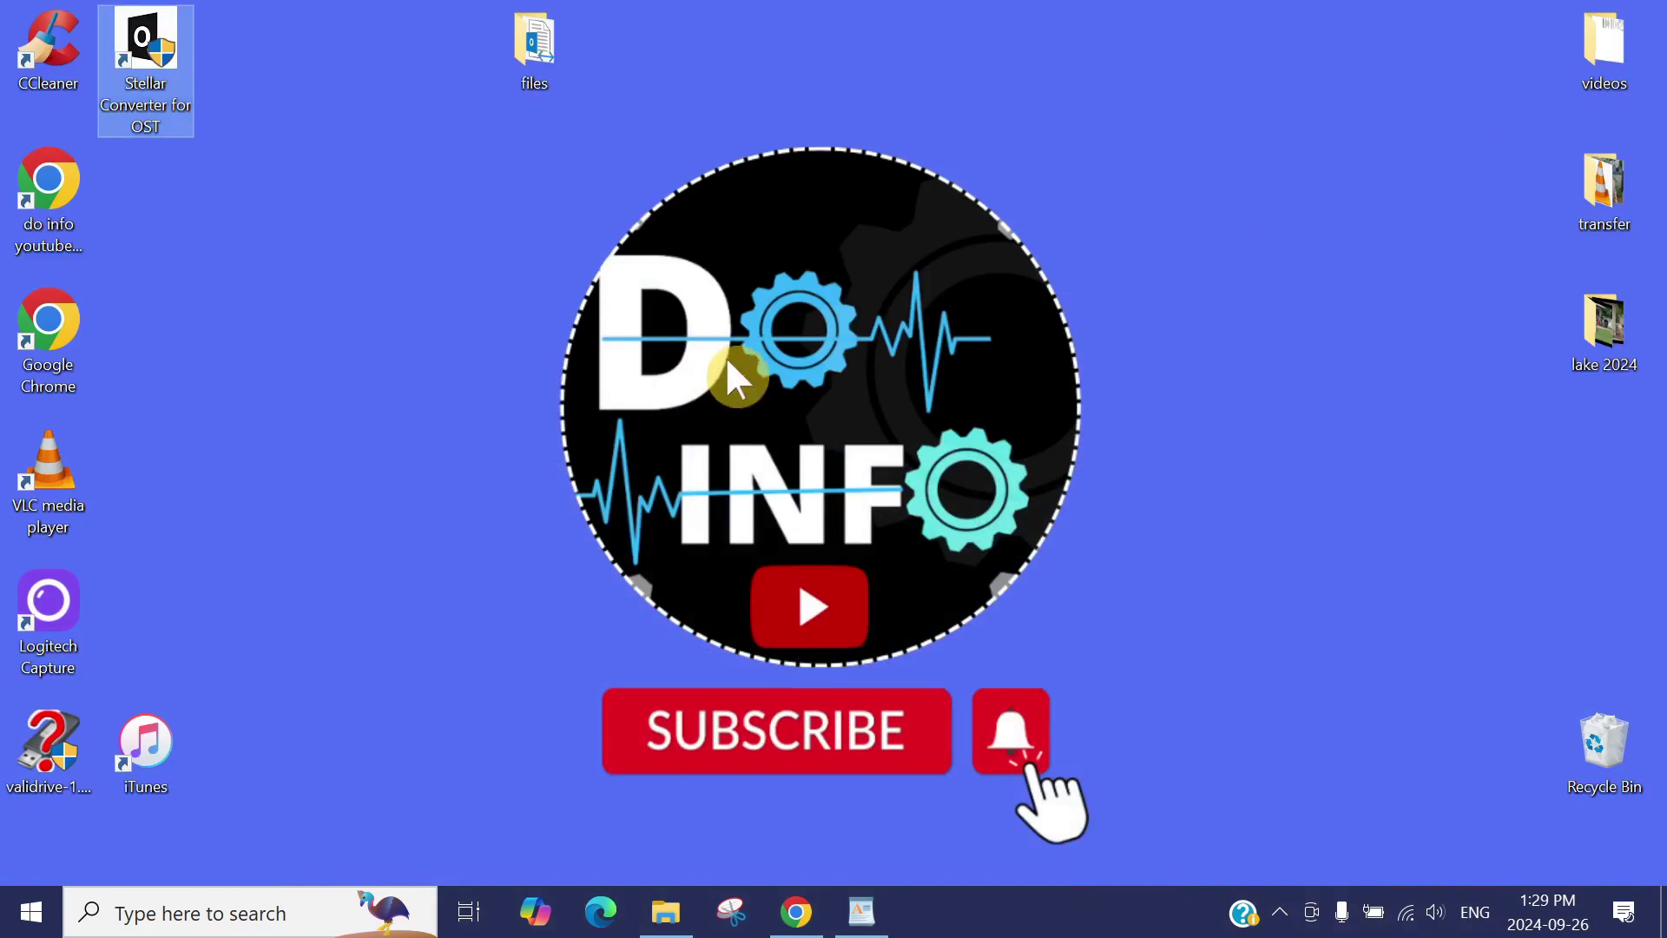
pyautogui.click(726, 362)
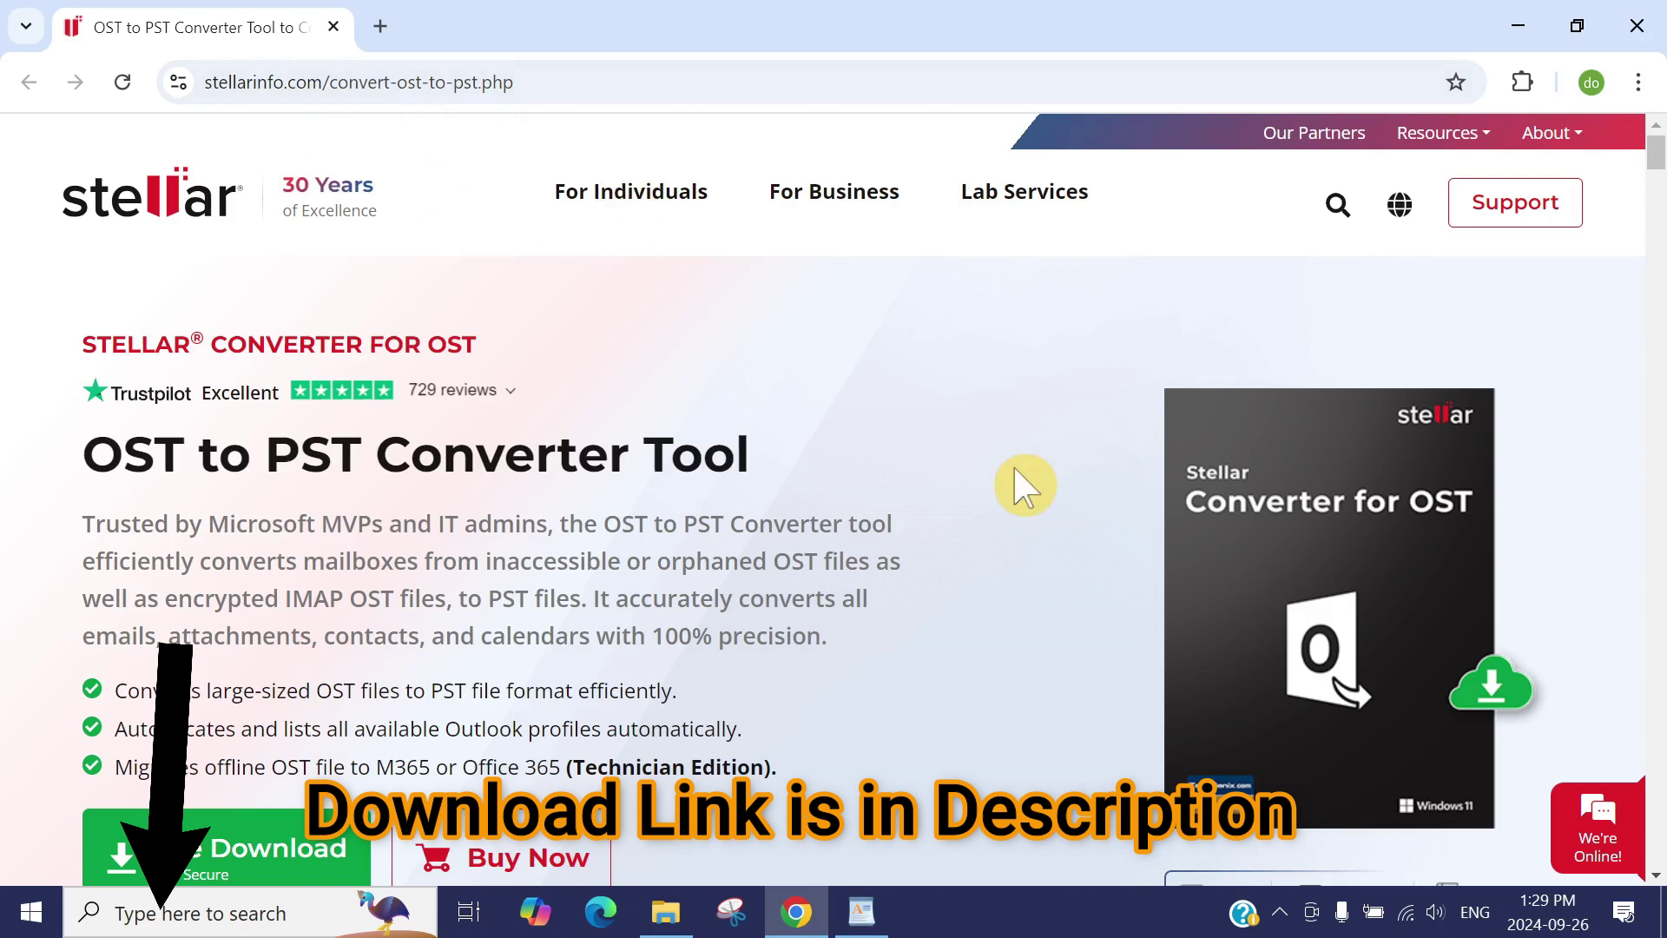
pyautogui.scroll(-2, 1024, 486)
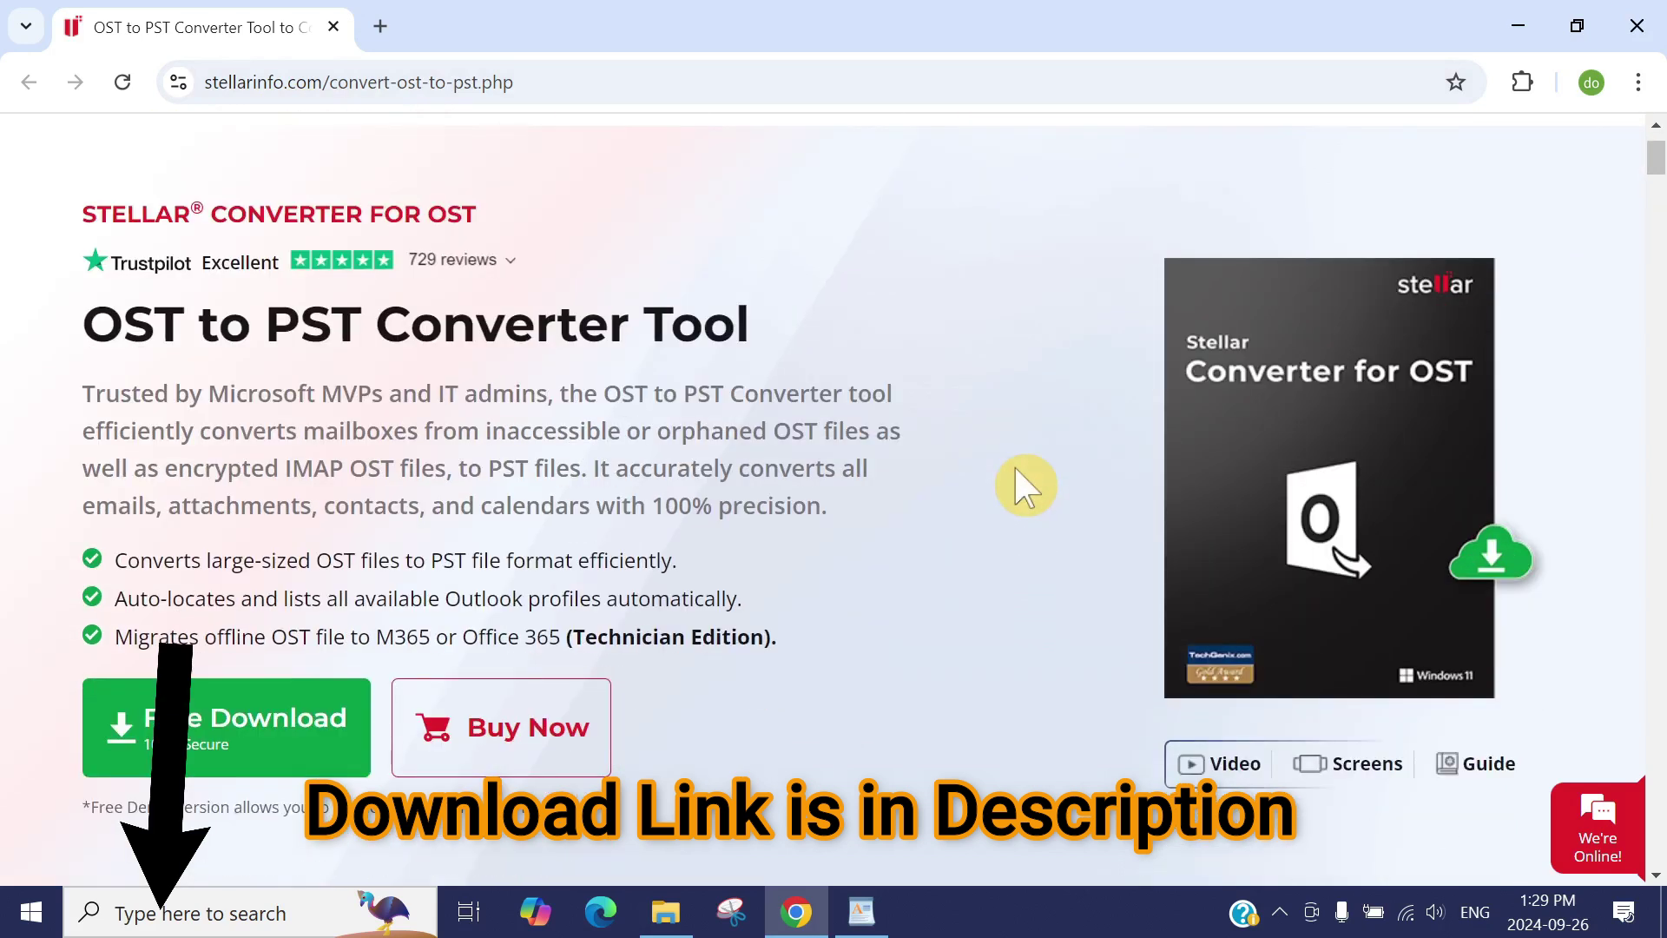
pyautogui.click(217, 748)
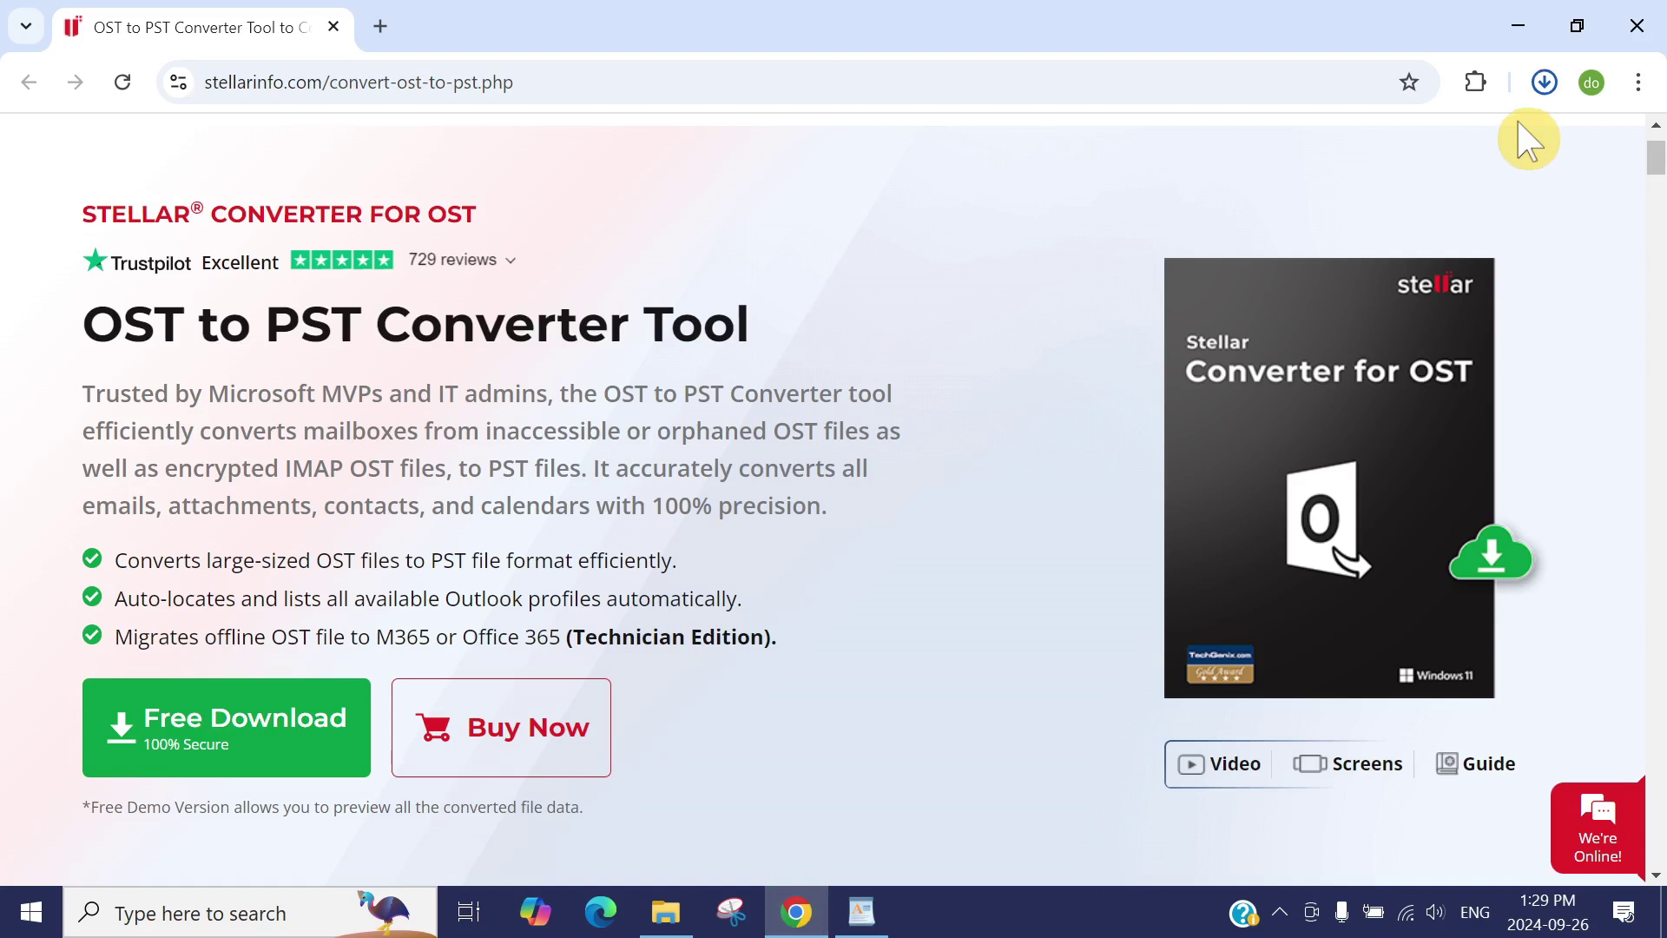
pyautogui.click(1545, 90)
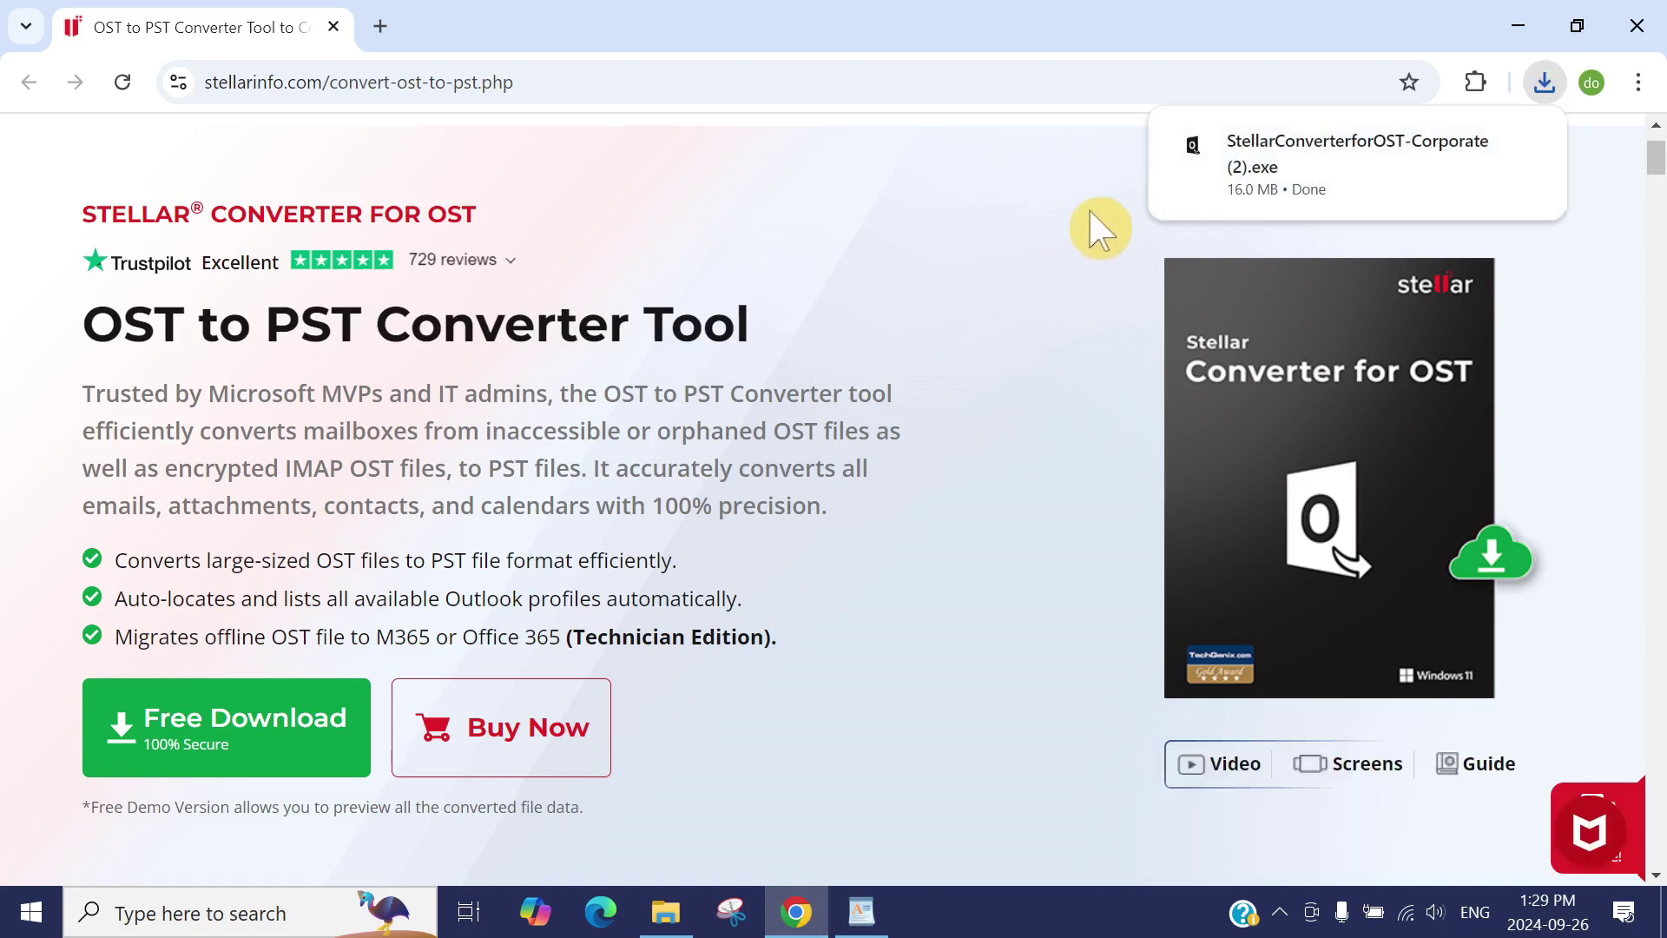
# - Run the downloaded installer, cancel its Select Setup Language prompt, and minimize Chrome to the desktop
pyautogui.click(1372, 183)
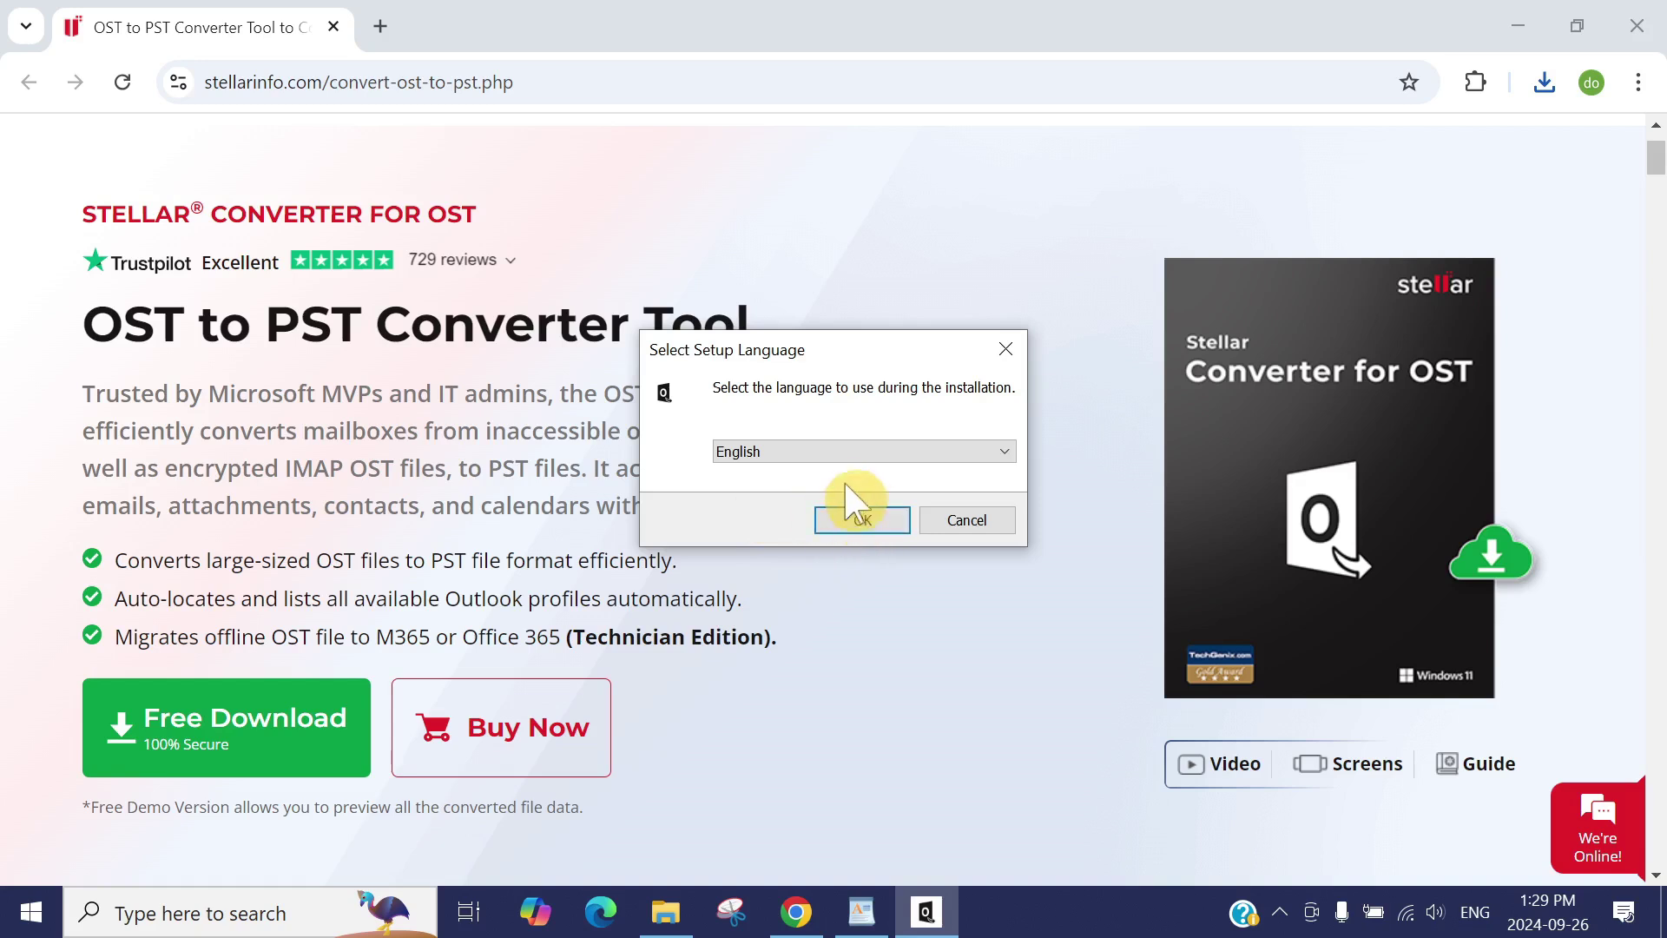
pyautogui.click(1005, 349)
pyautogui.click(1519, 26)
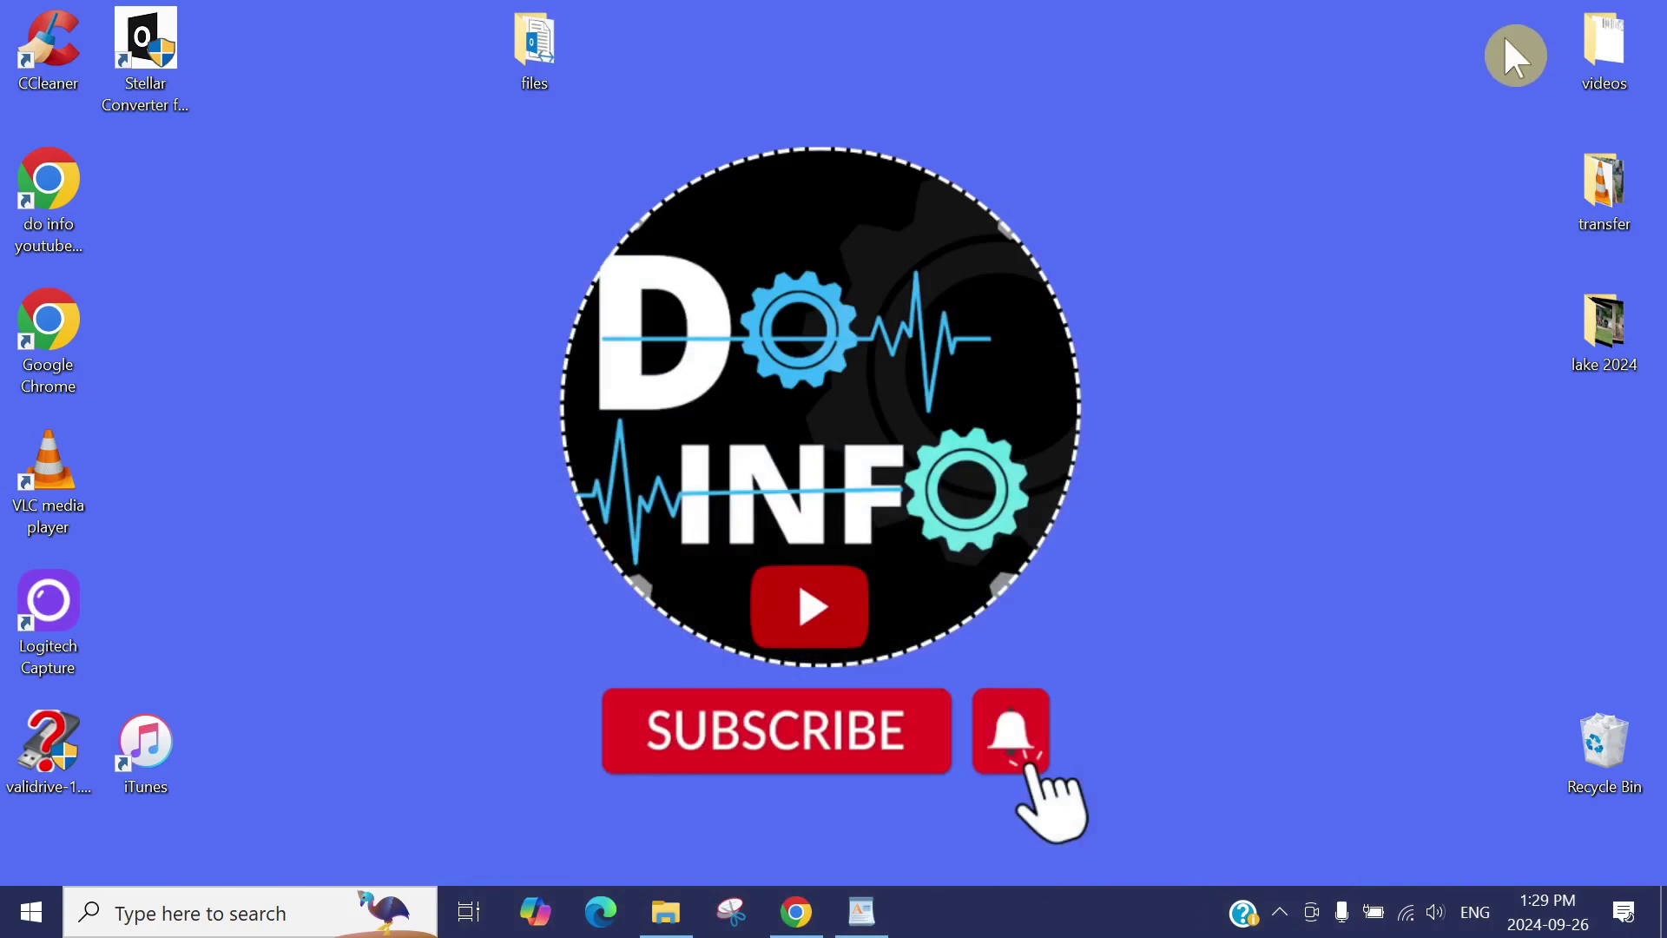
pyautogui.click(165, 51)
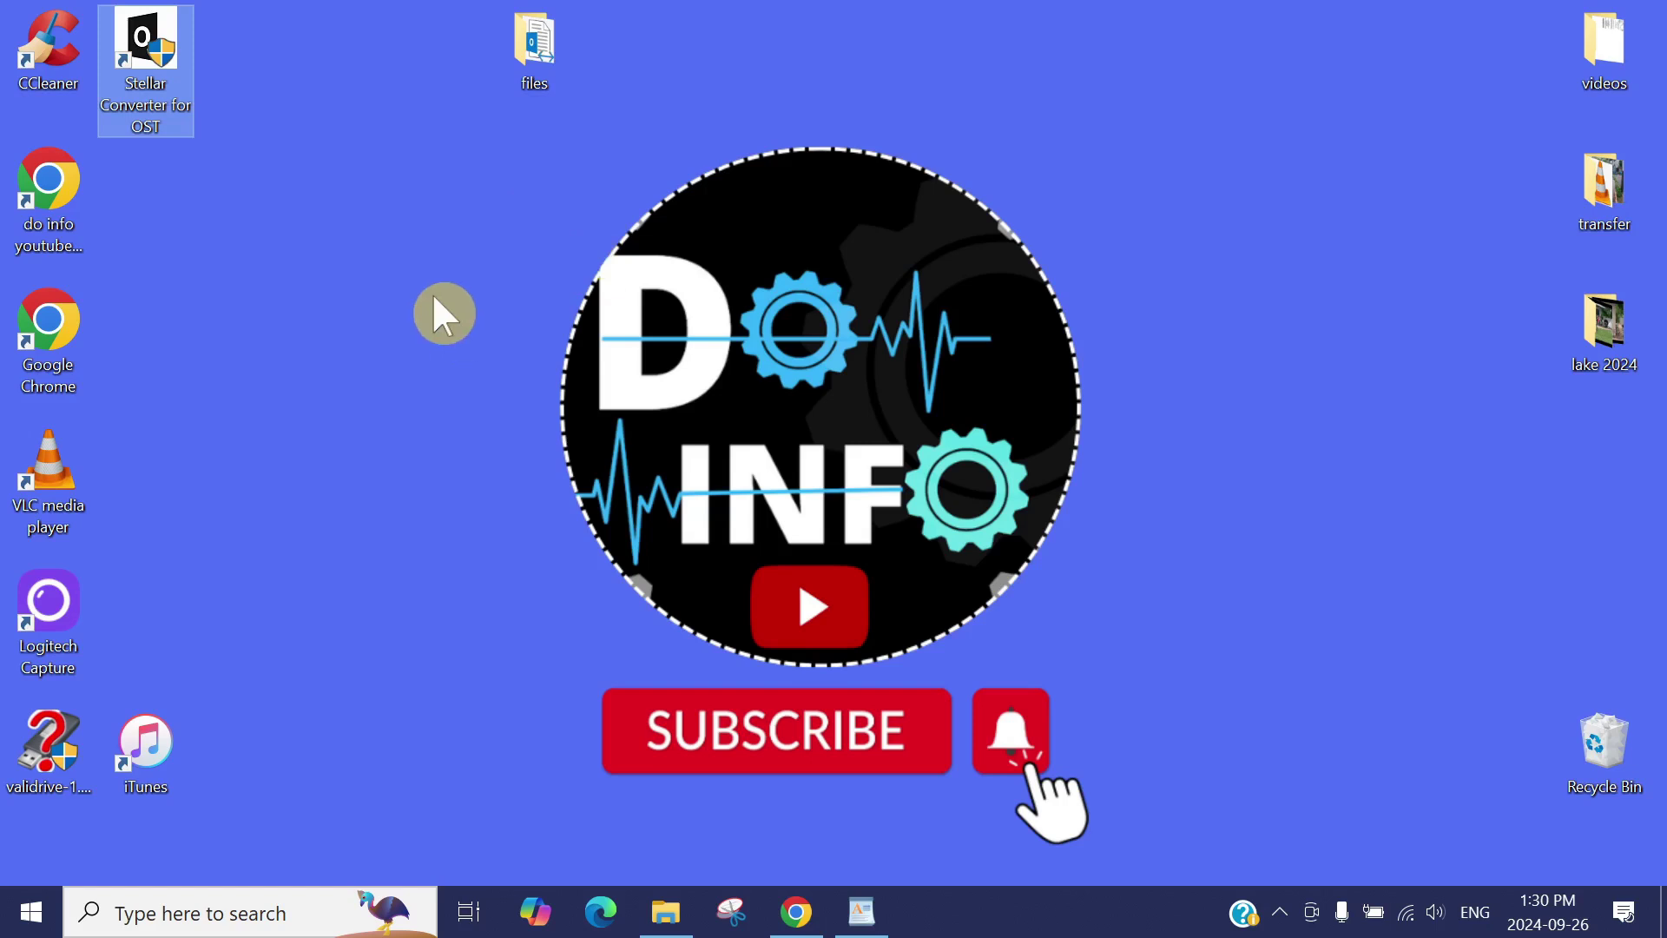
# - Launch Stellar Converter for OST from its desktop shortcut to reach the List Configured Profiles prompt
pyautogui.doubleClick(147, 86)
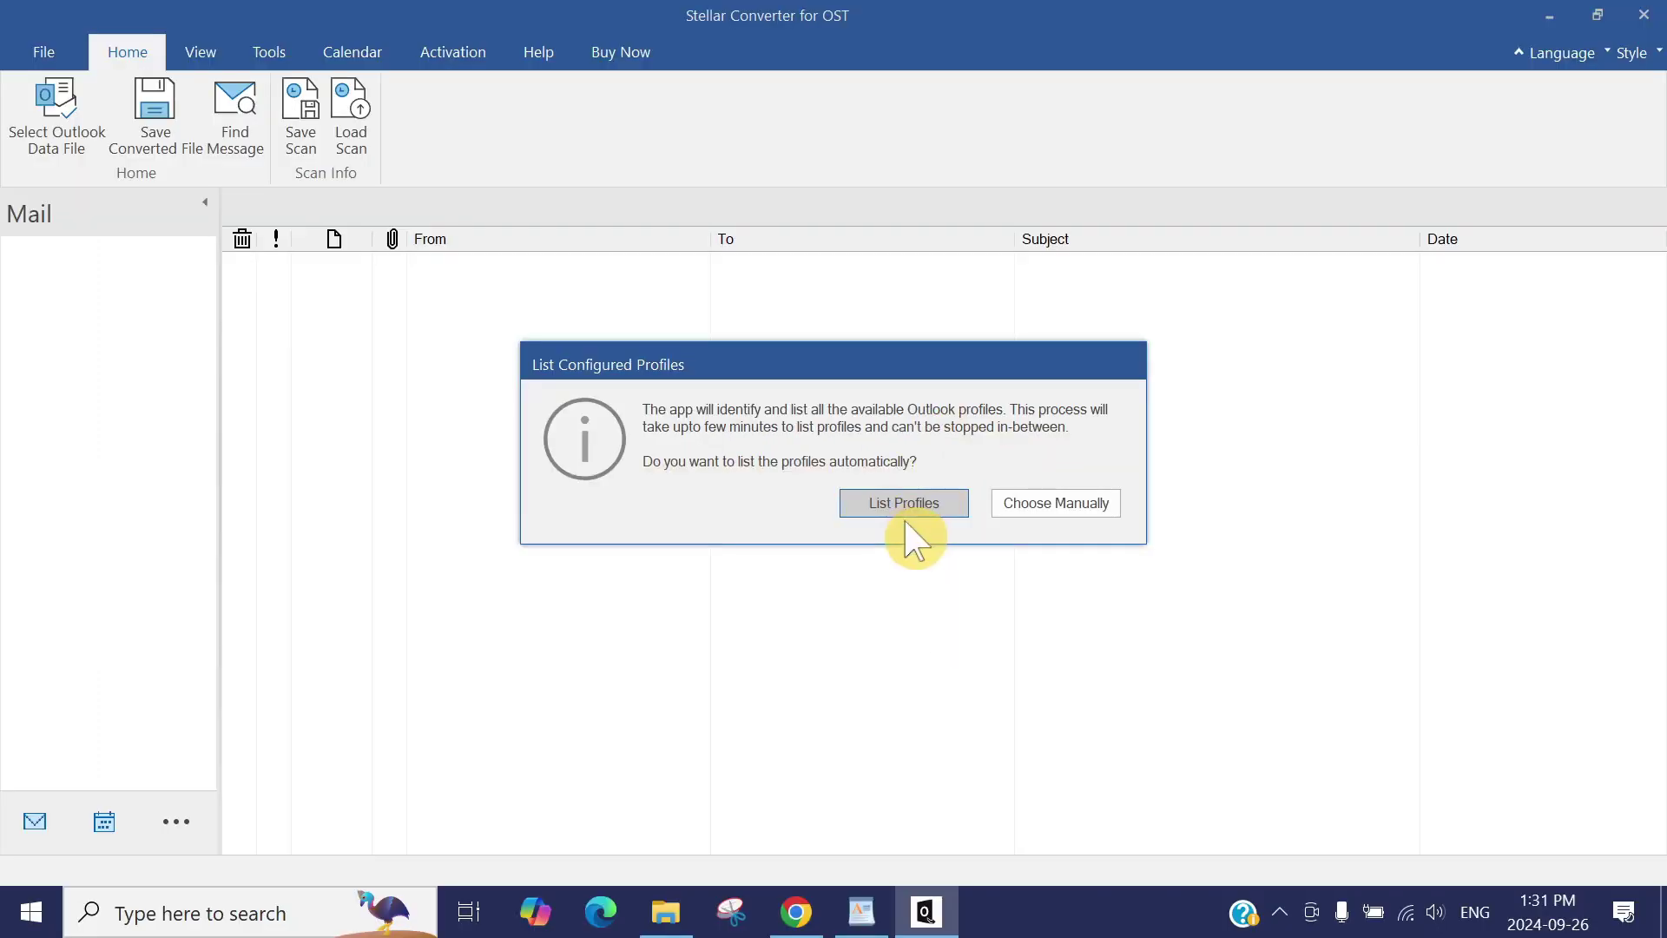
# - Choose List Profiles so the detected Outlook profile's OST file is listed
pyautogui.click(904, 512)
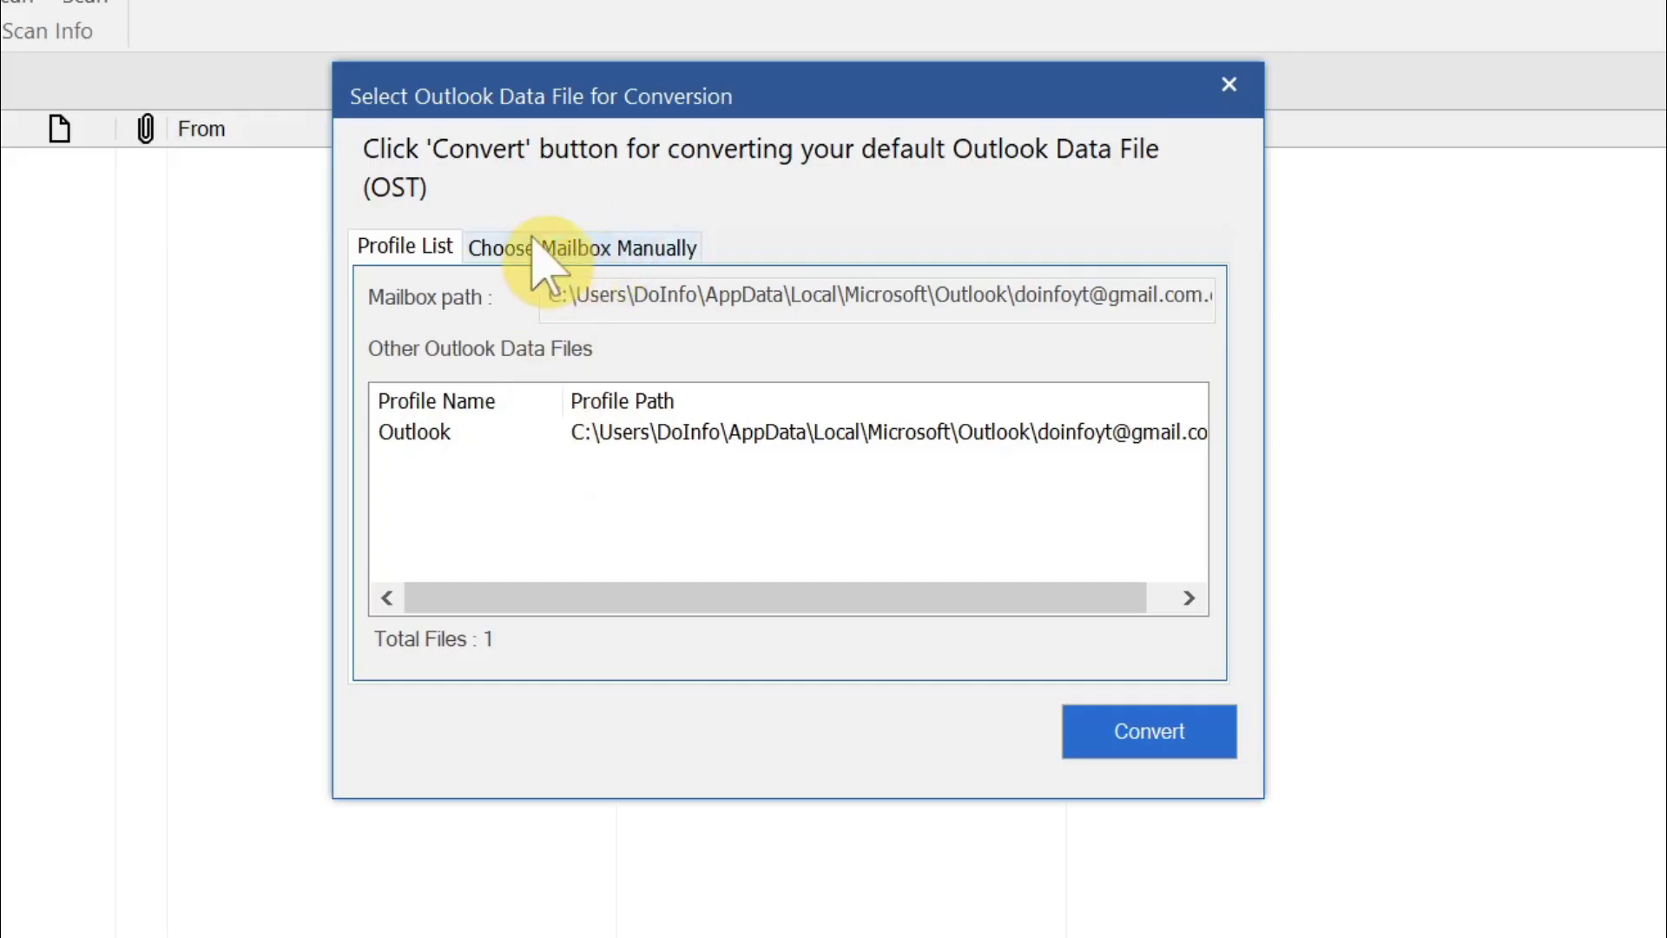
# - Manually select kacper-rr - Copy.ost from Desktop\files as the mailbox file
pyautogui.click(599, 247)
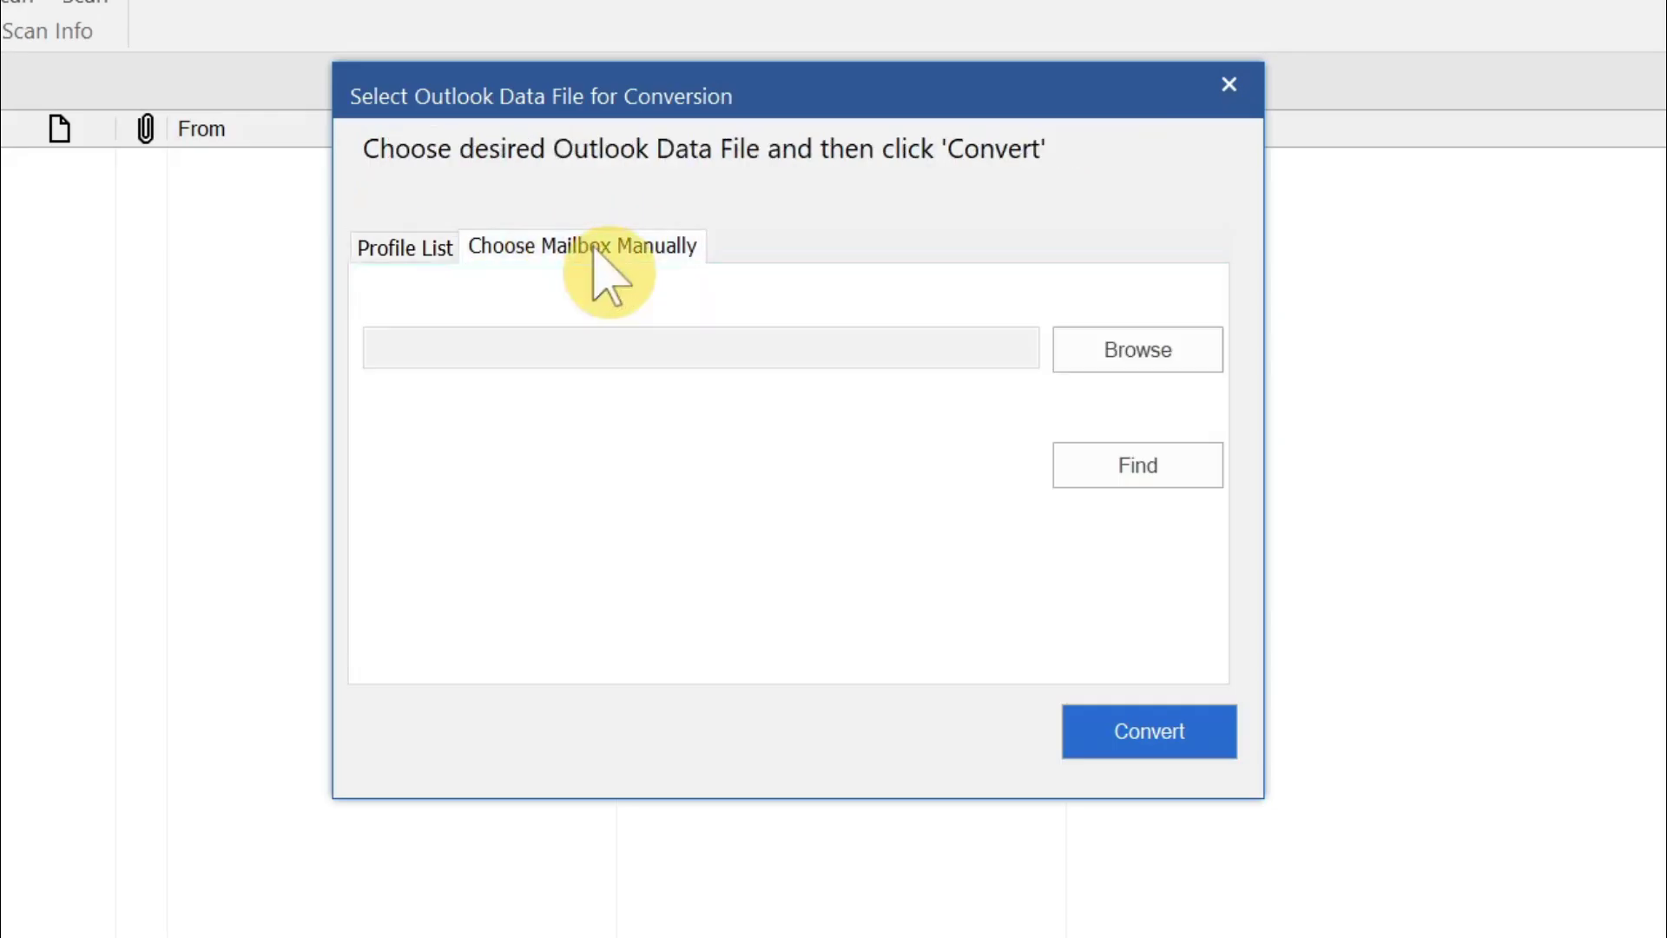
pyautogui.click(1103, 360)
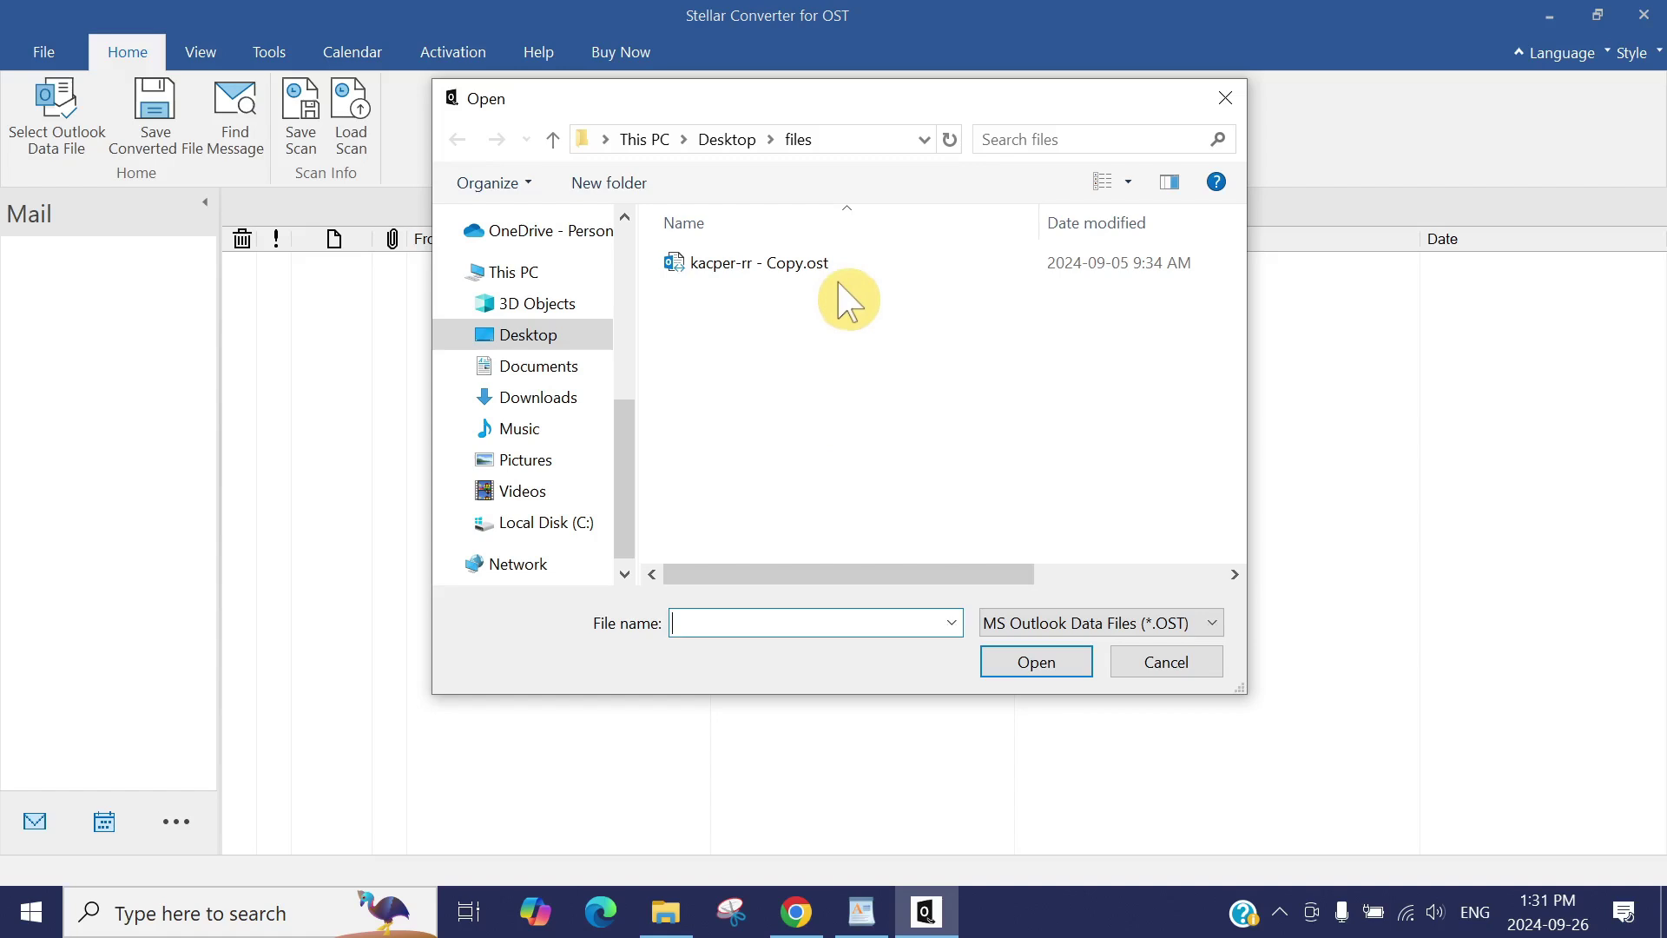
pyautogui.click(752, 164)
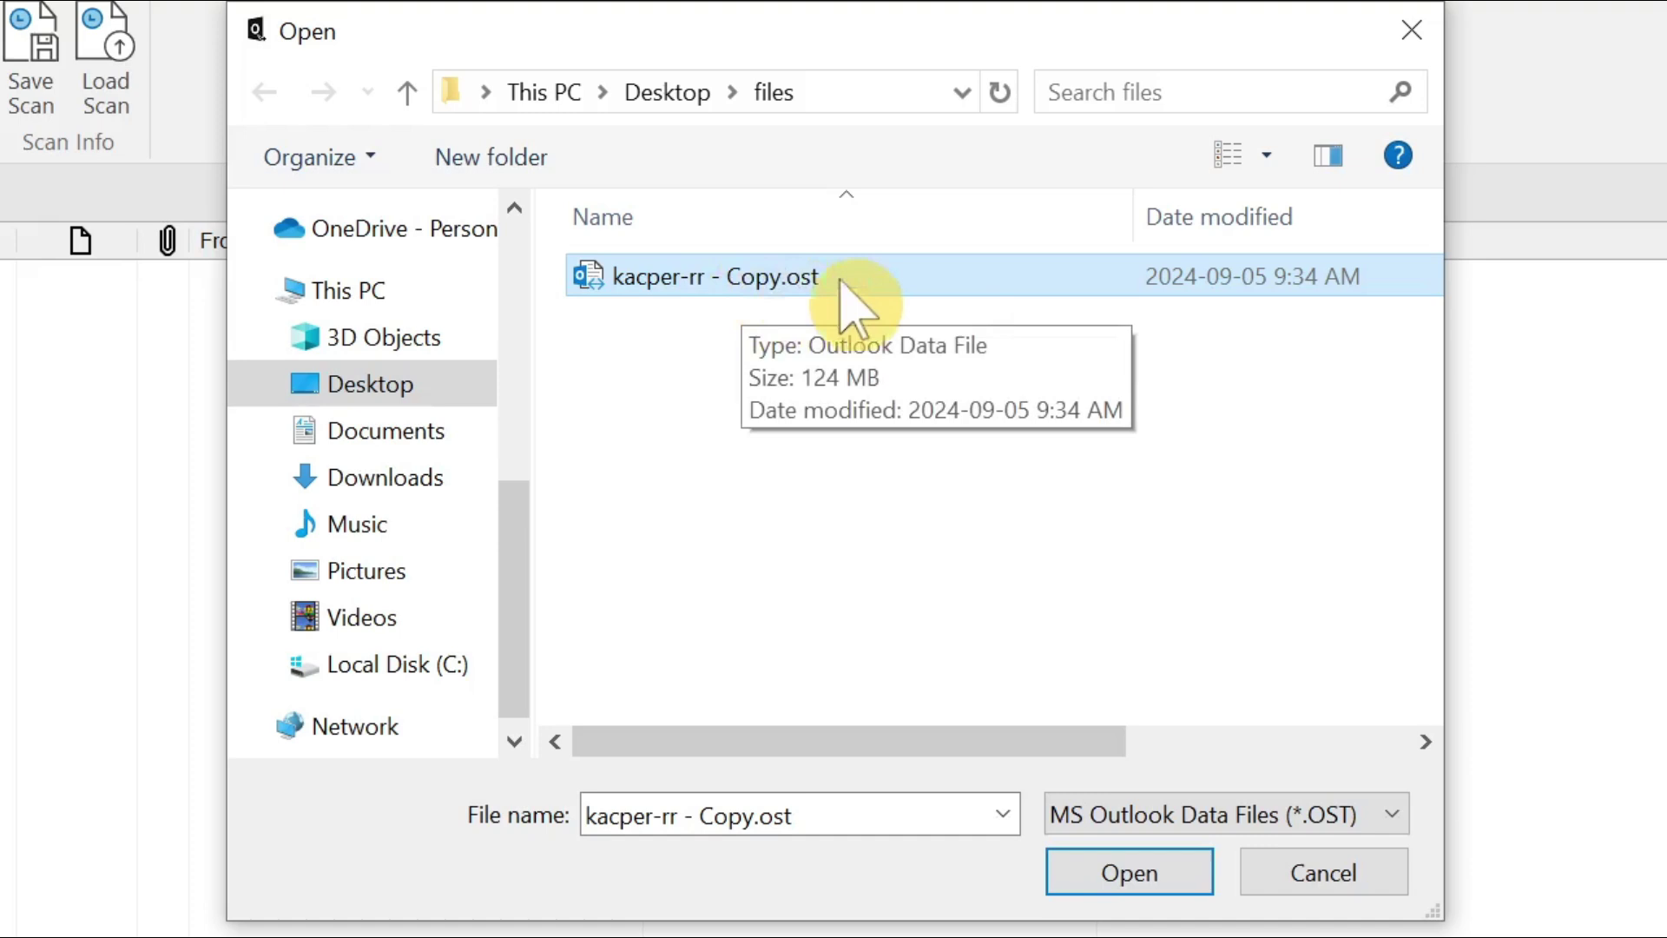
pyautogui.click(1099, 864)
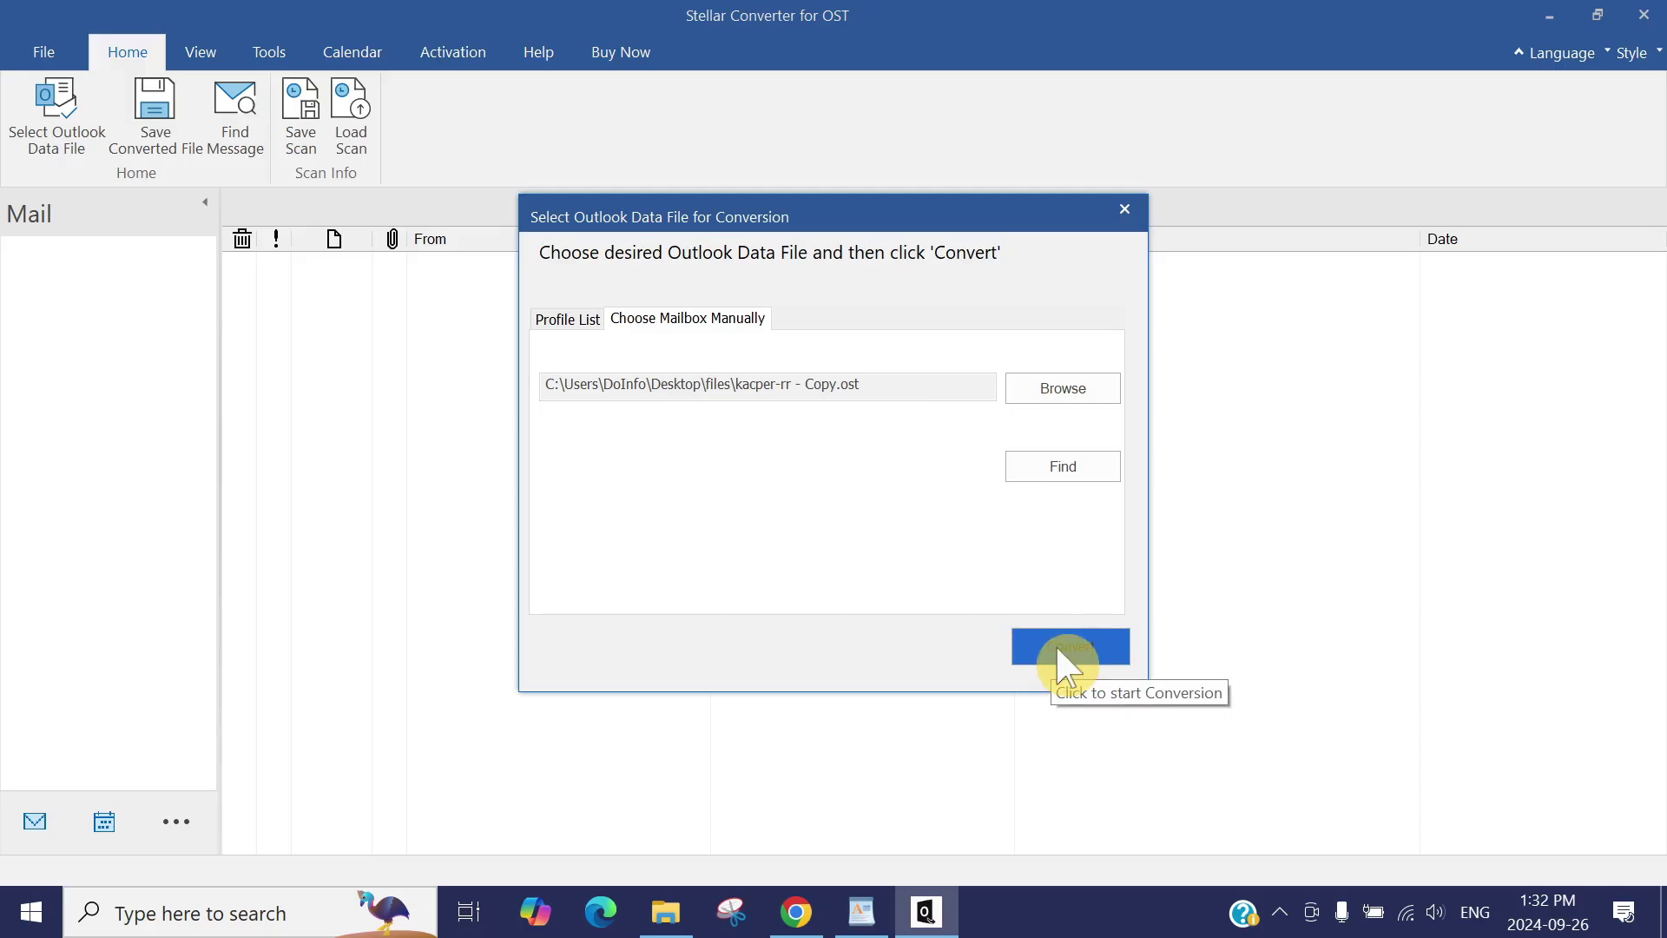
# - Convert kacper-rr - Copy.ost to load its mailbox folders and messages
pyautogui.click(1066, 649)
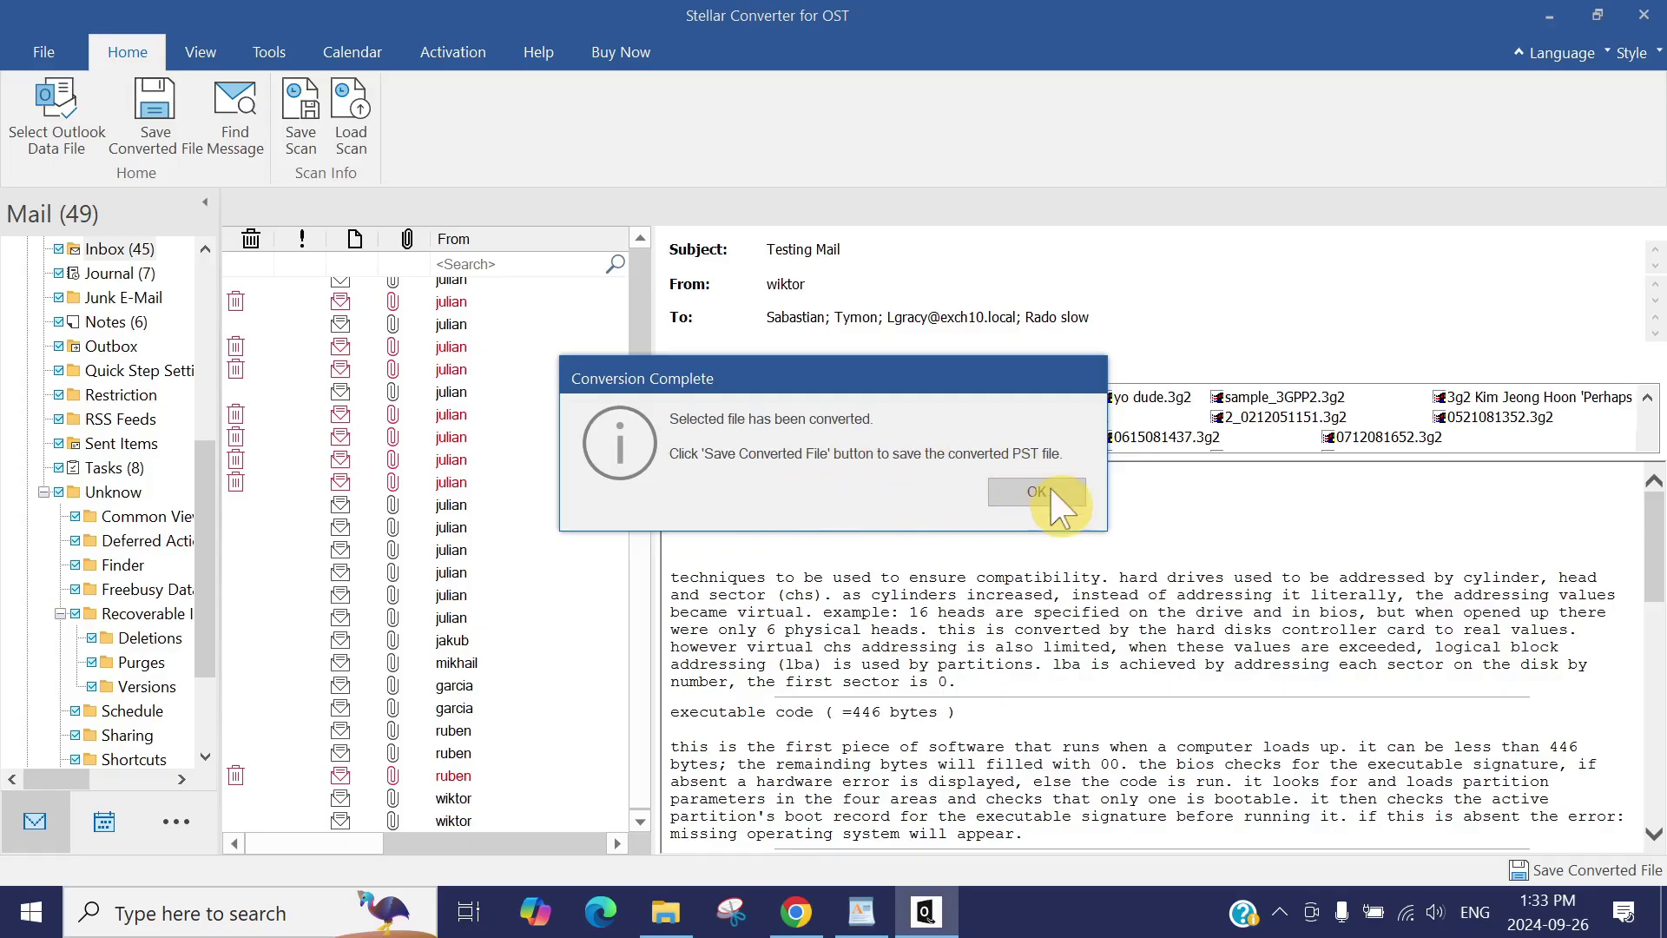
# - Dismiss the Conversion Complete notice and preview Testing Mail 663 with its .c attachments
pyautogui.click(1080, 415)
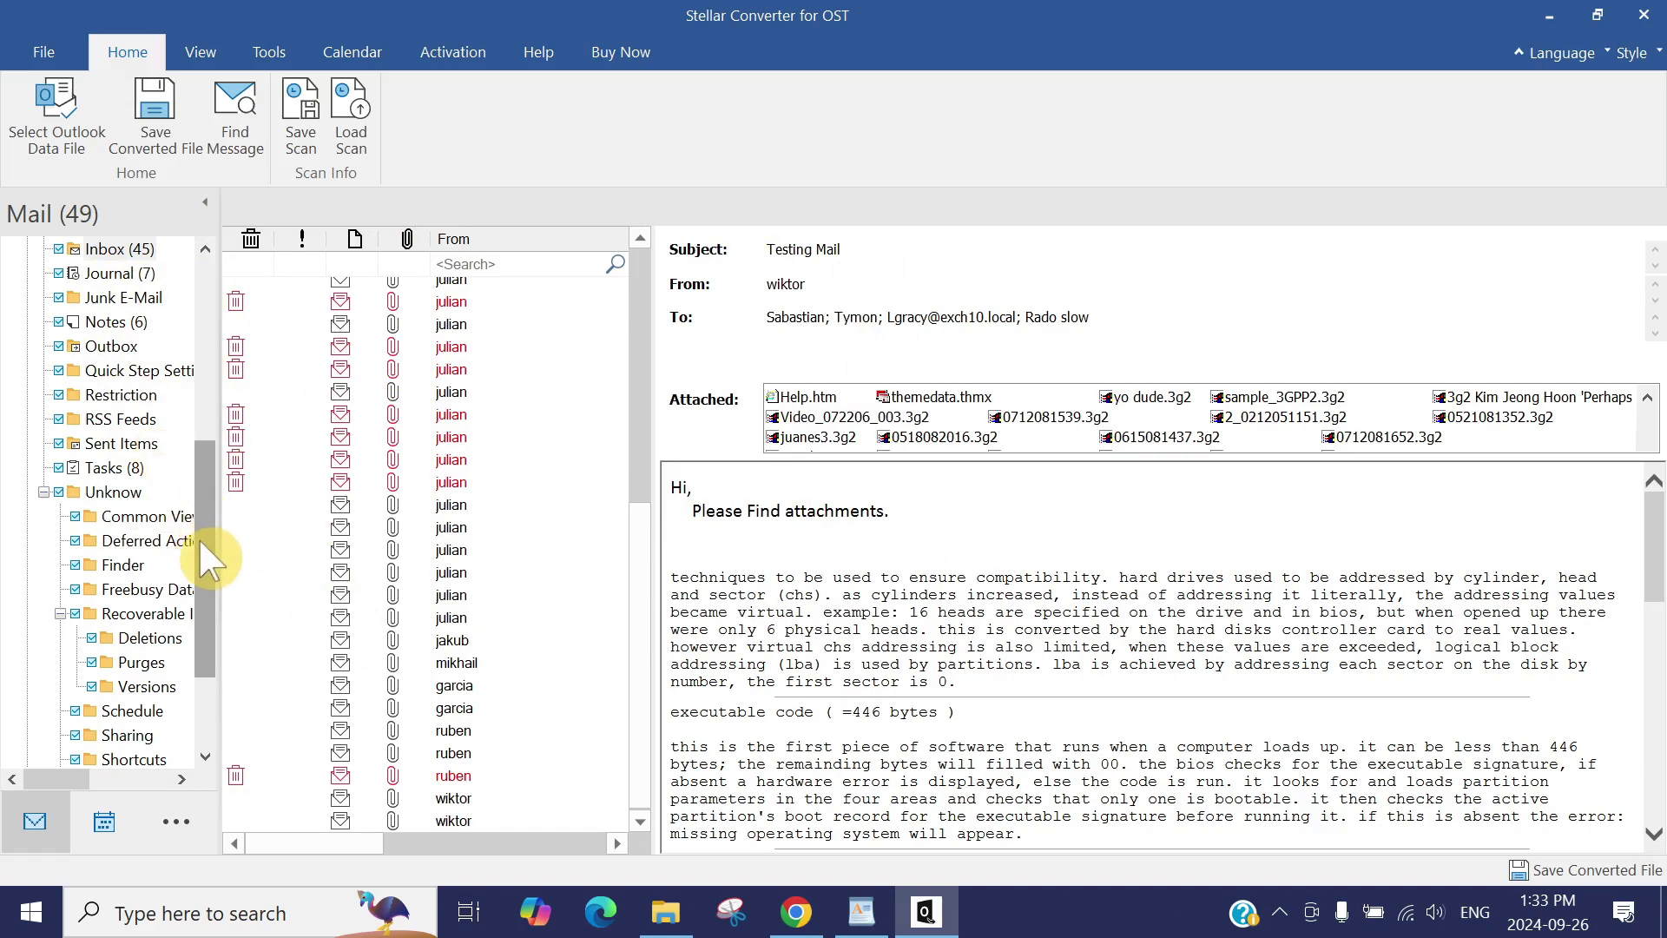
pyautogui.moveTo(198, 538); pyautogui.dragTo(179, 329)
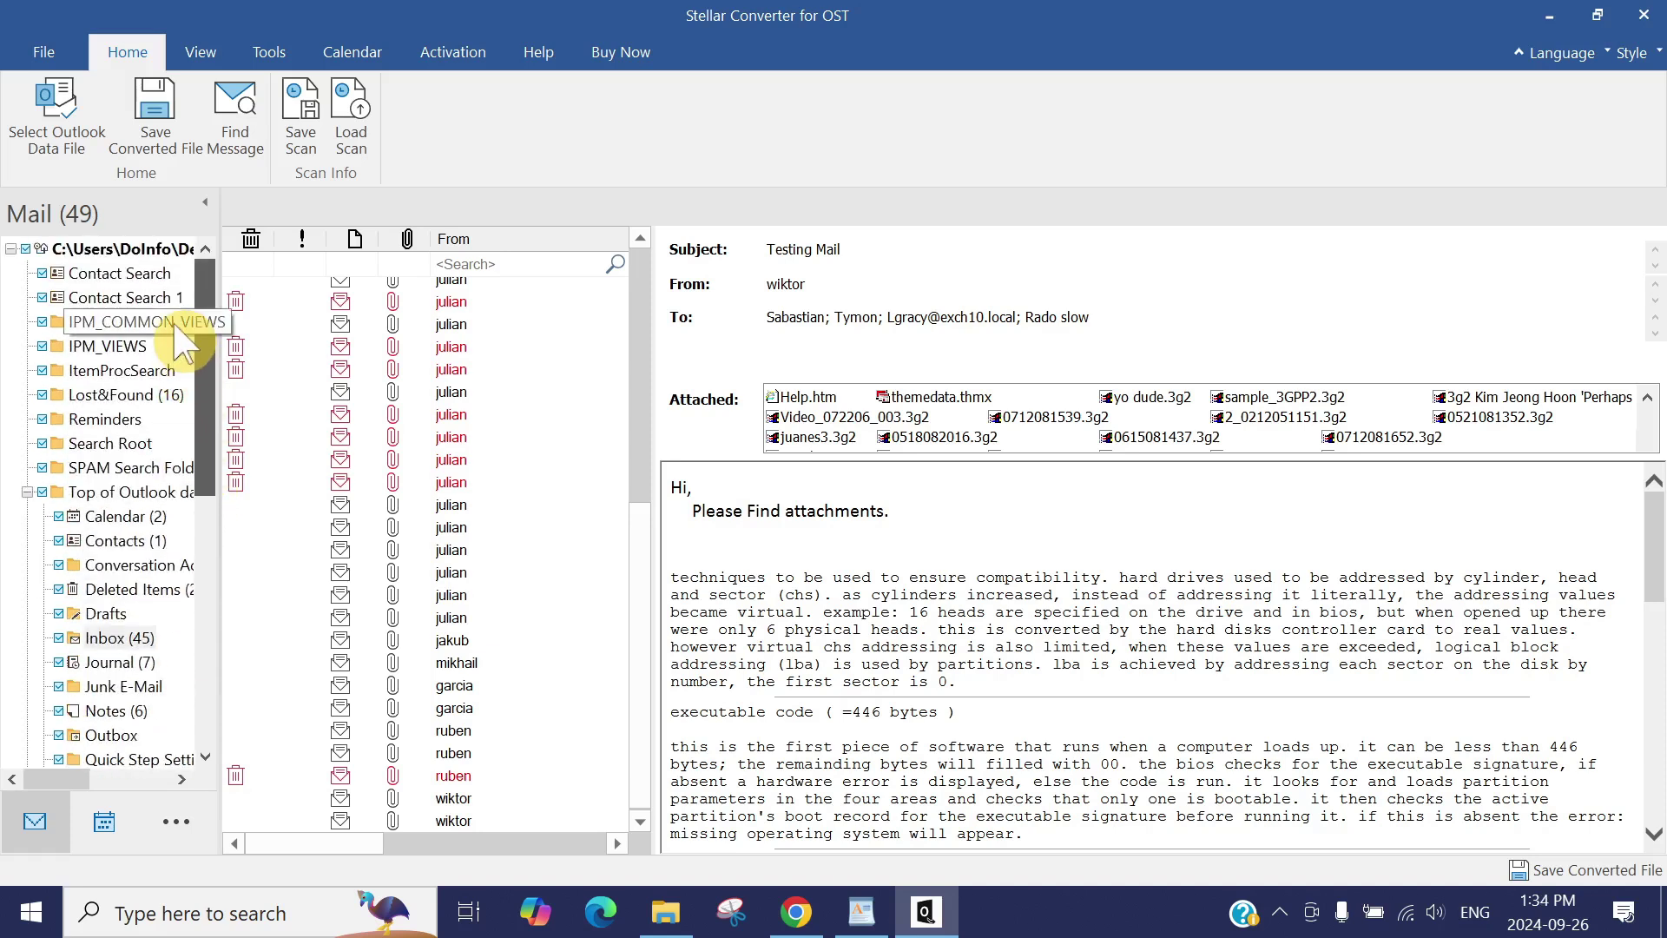
pyautogui.click(432, 468)
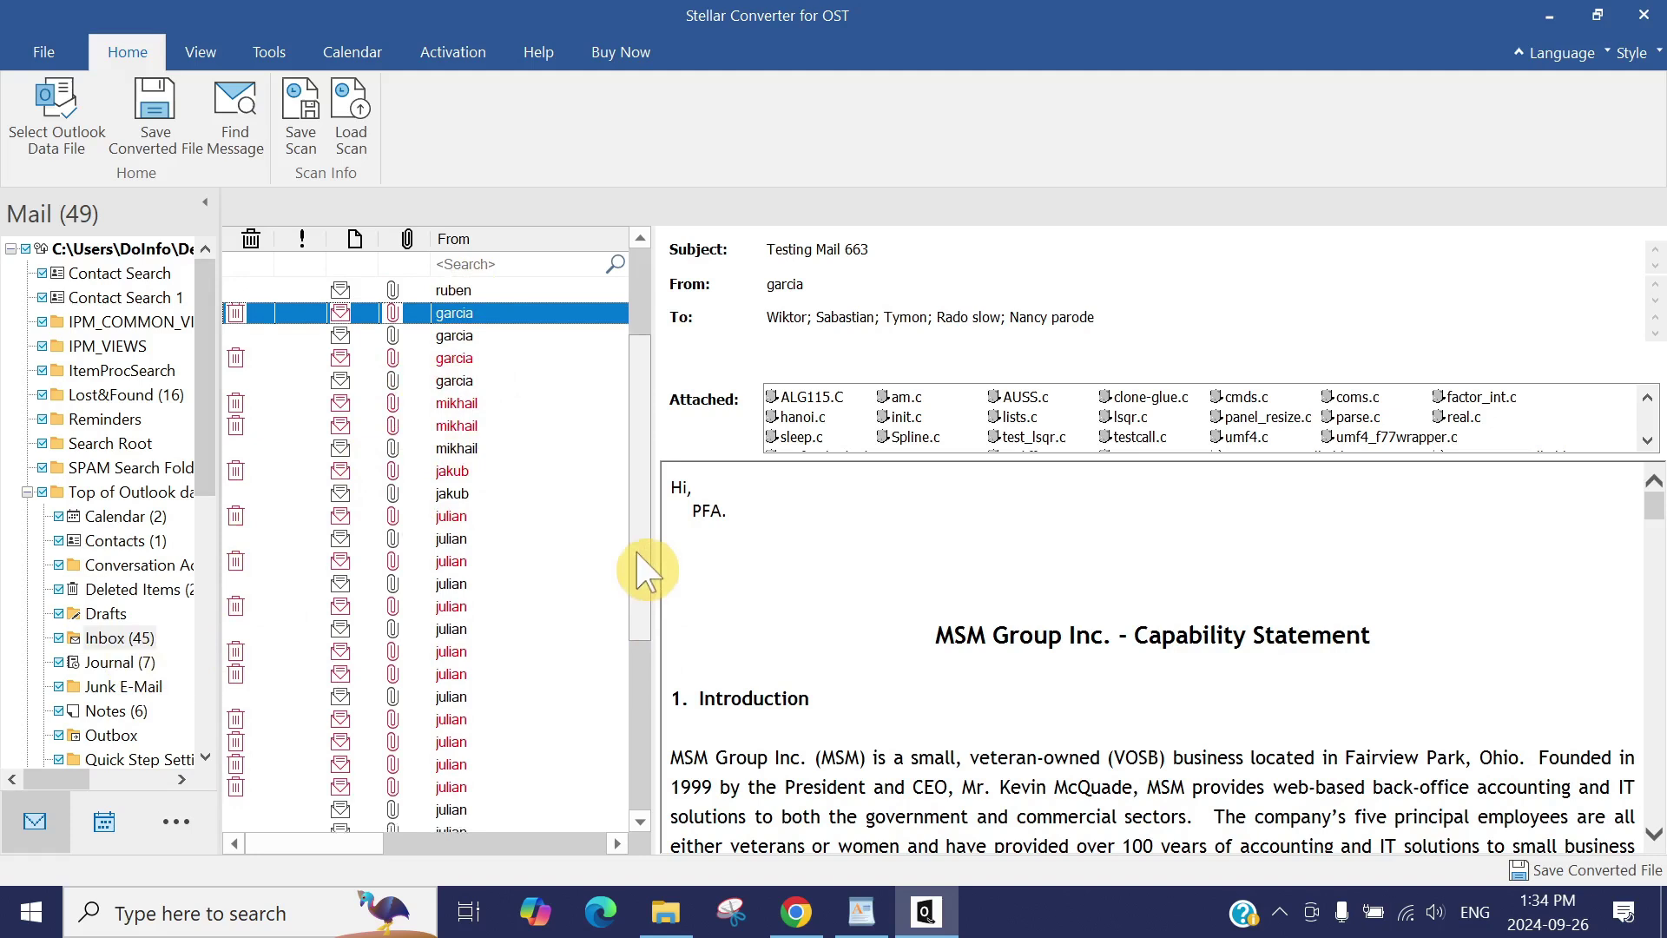
pyautogui.scroll(2, 634, 608)
pyautogui.moveTo(632, 682); pyautogui.dragTo(633, 737)
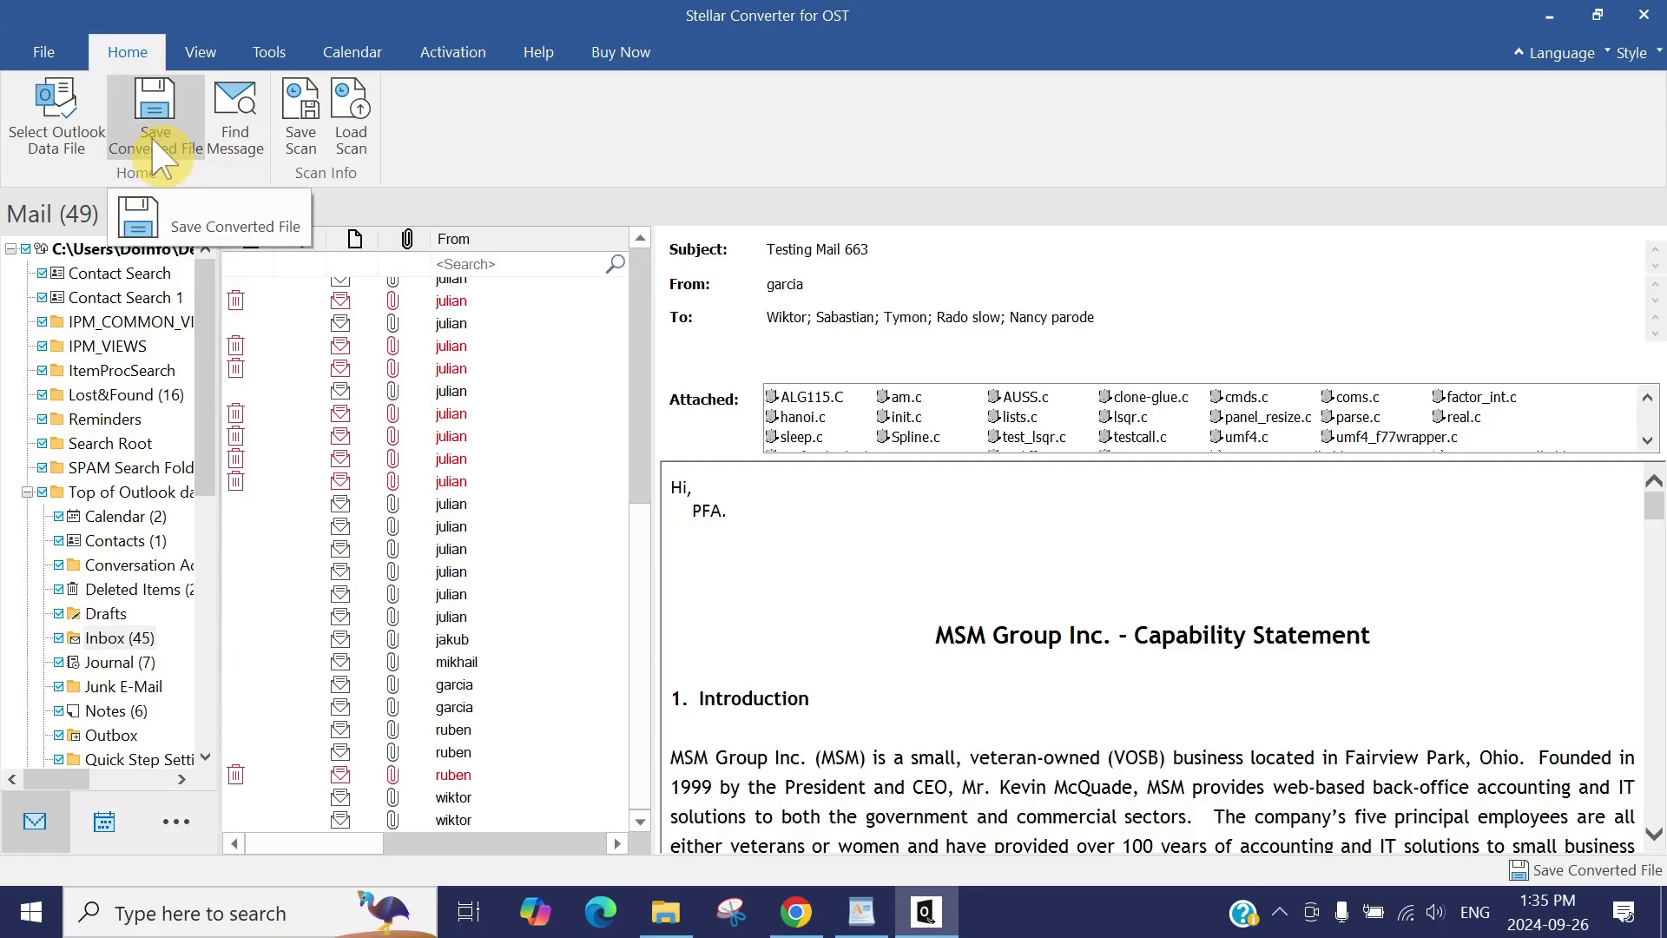
# - Start Save Converted File, keeping PST as the output format
pyautogui.click(273, 252)
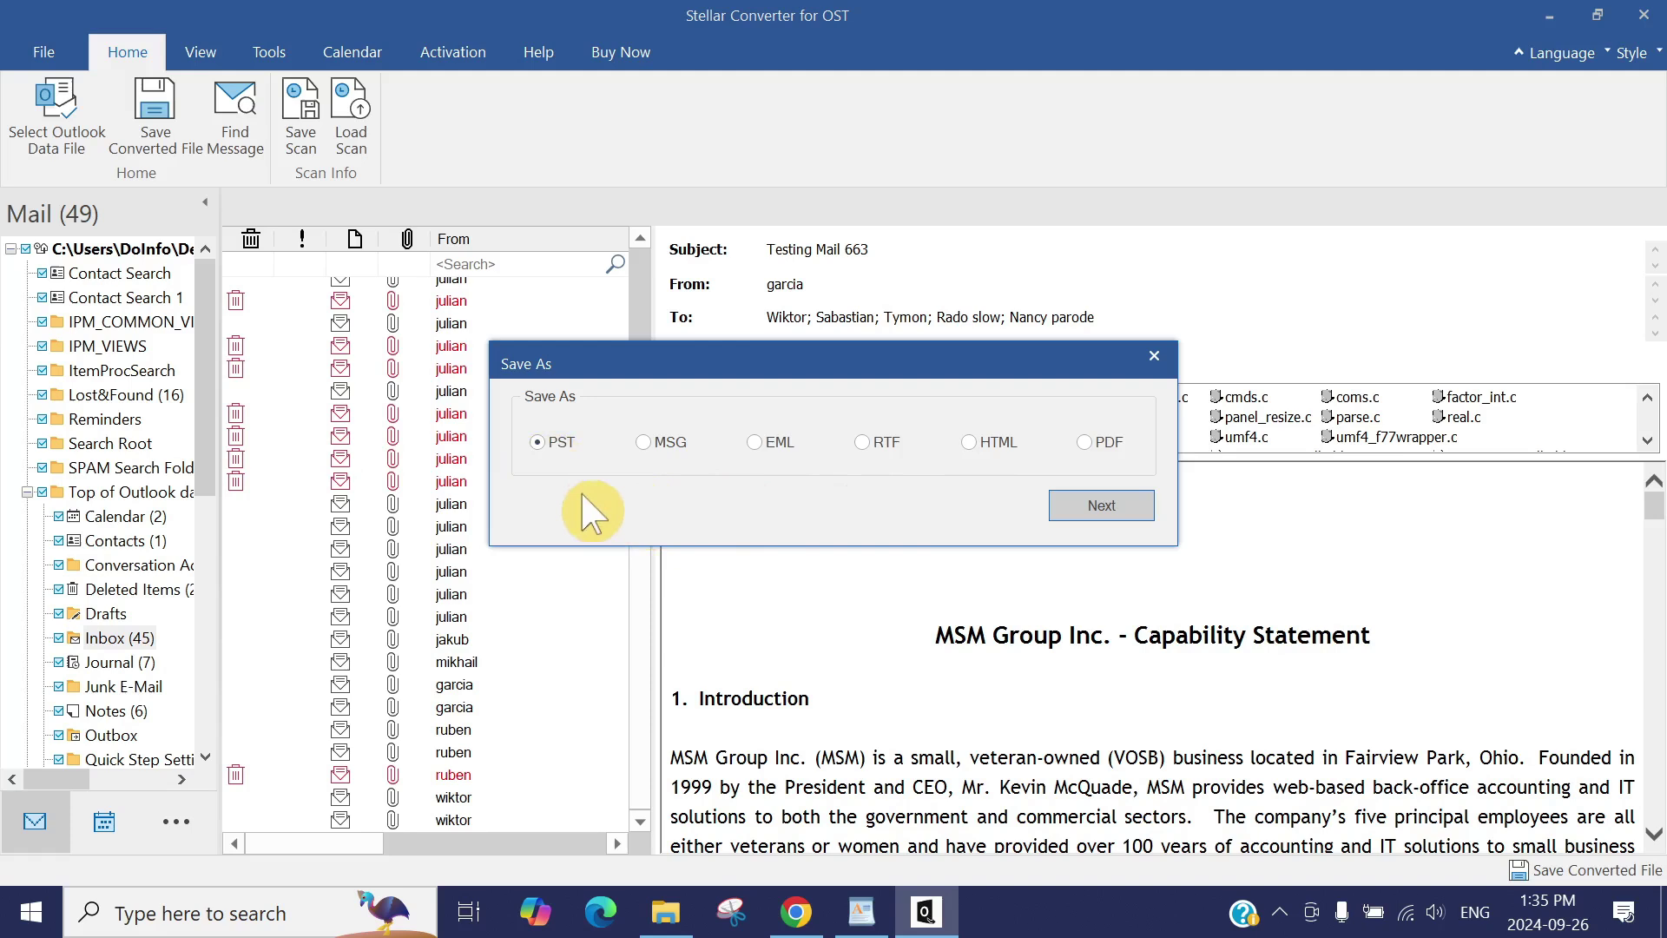
# - Move past Save As, close the Advance Filter options unapplied, and keep Desktop\files as destination
pyautogui.click(1100, 506)
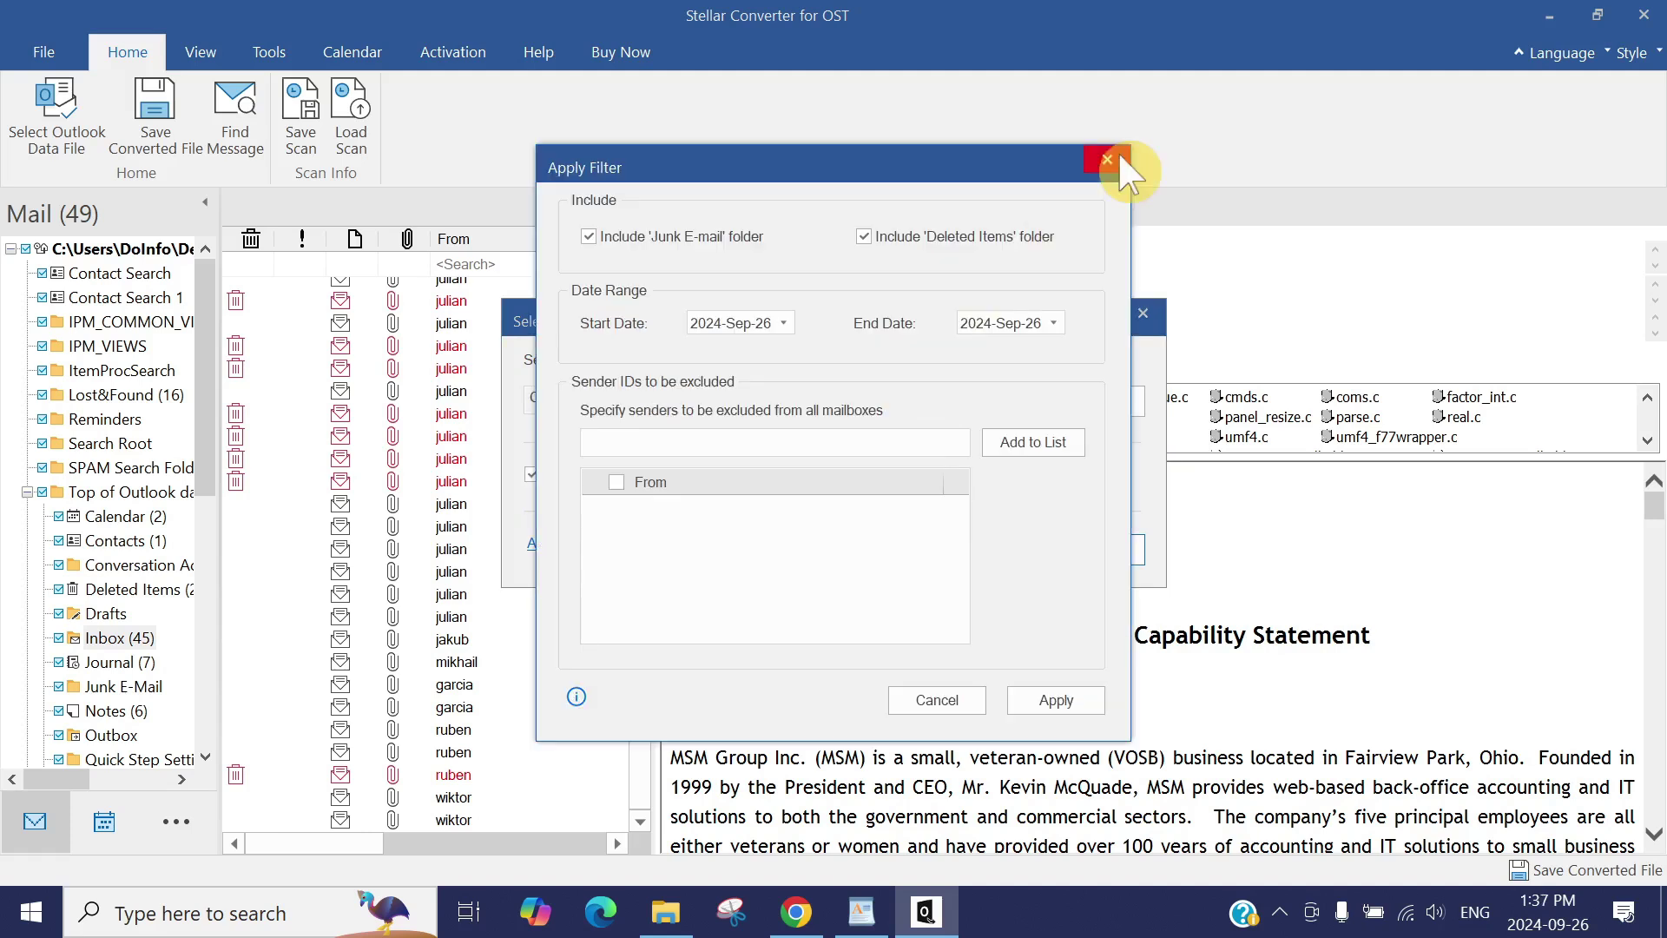
pyautogui.click(1118, 151)
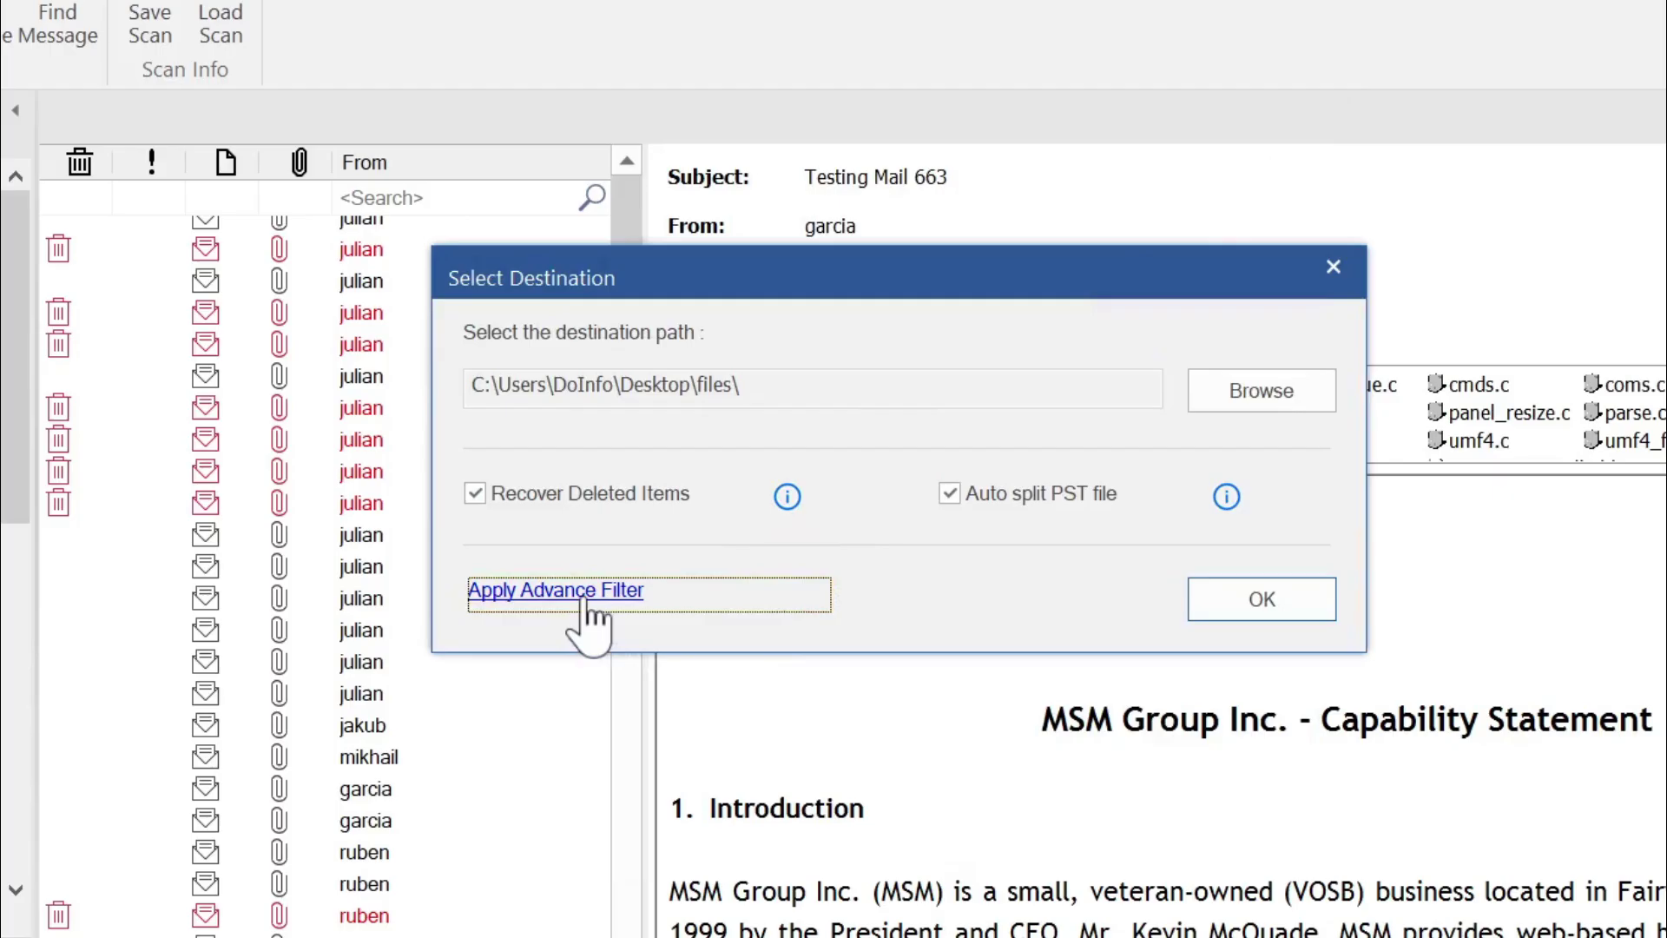
pyautogui.click(611, 554)
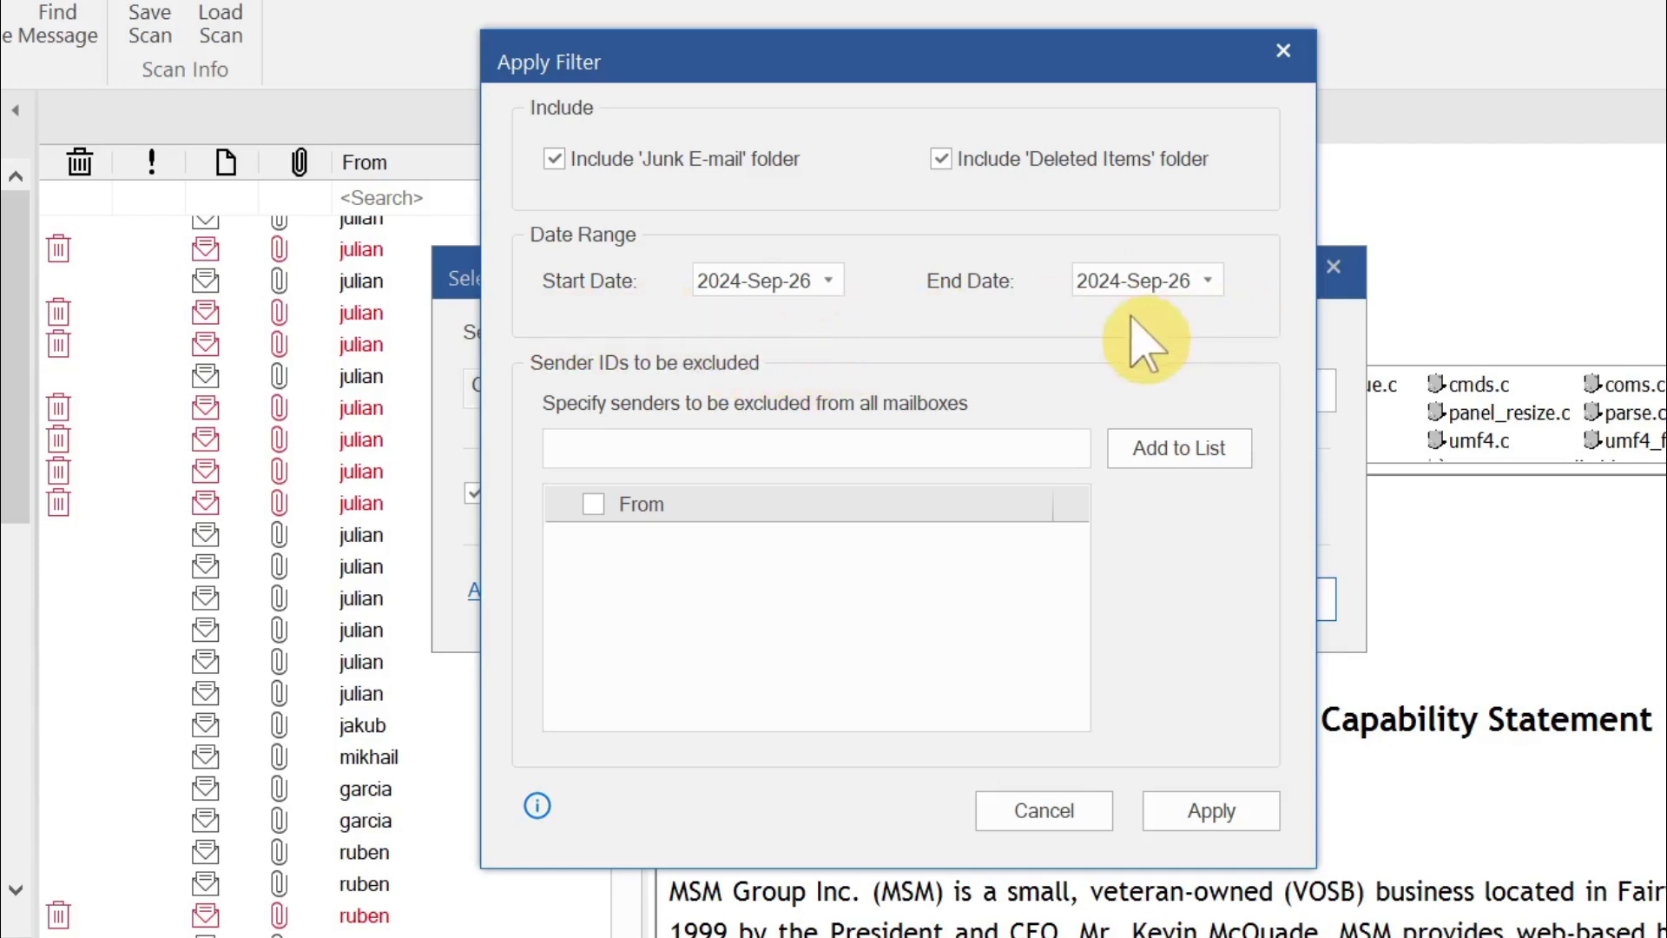
pyautogui.click(1020, 807)
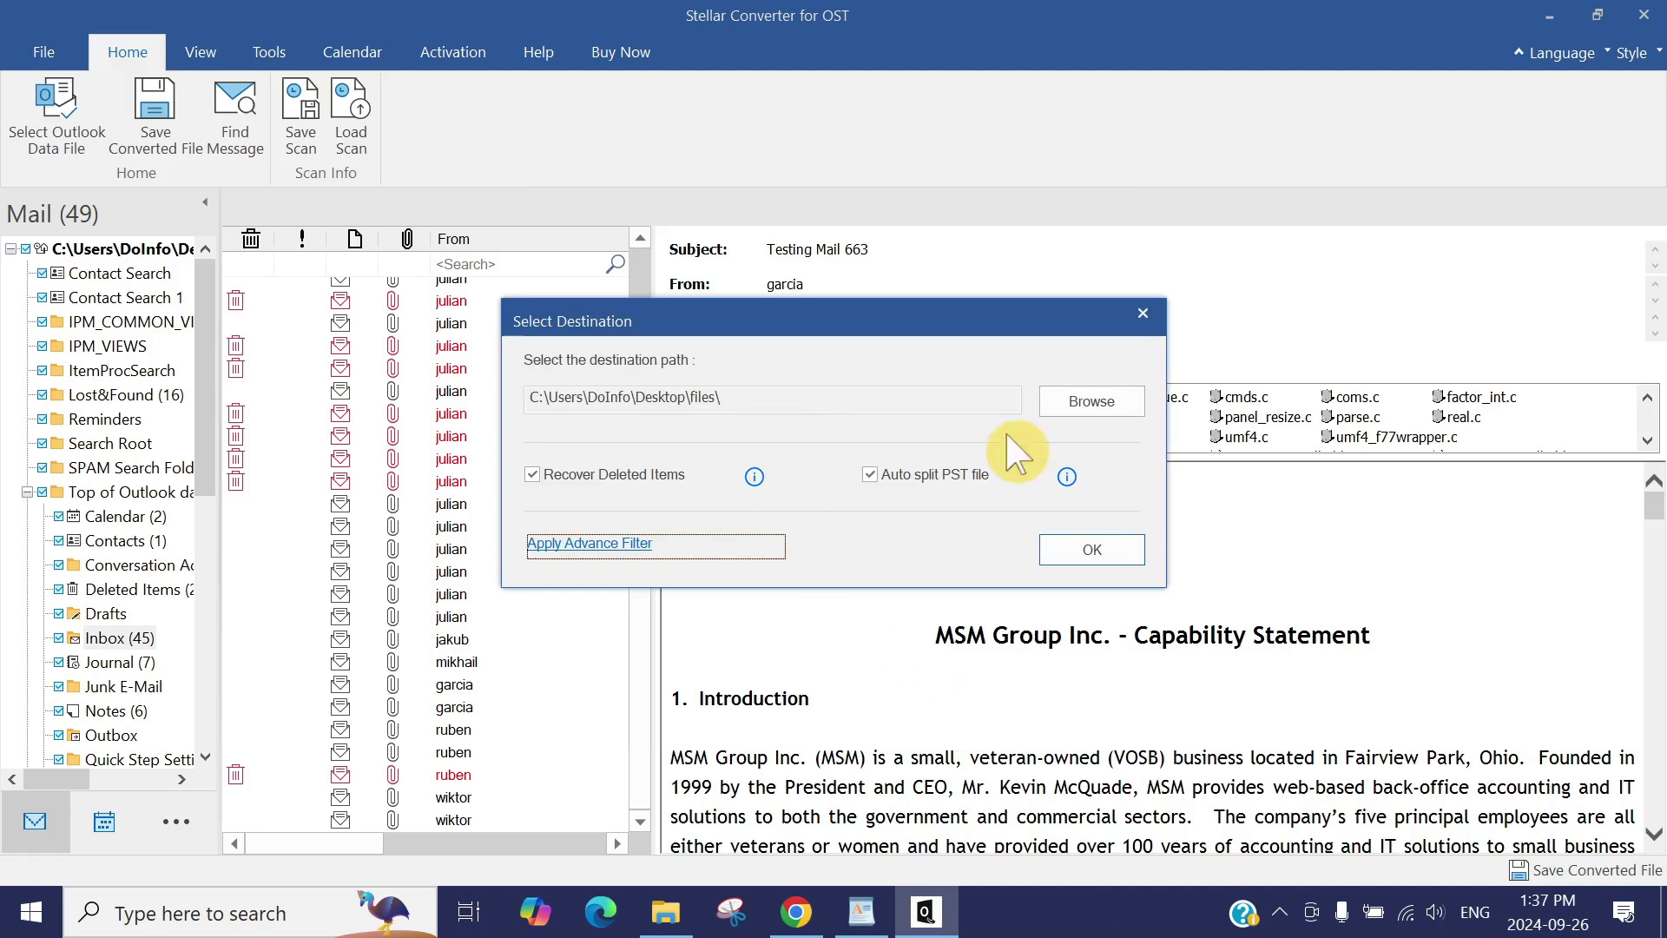
# - Save the mailbox as kacper-rr - Copy Converted.pst (318.00 MB) in Desktop\files
pyautogui.click(1081, 556)
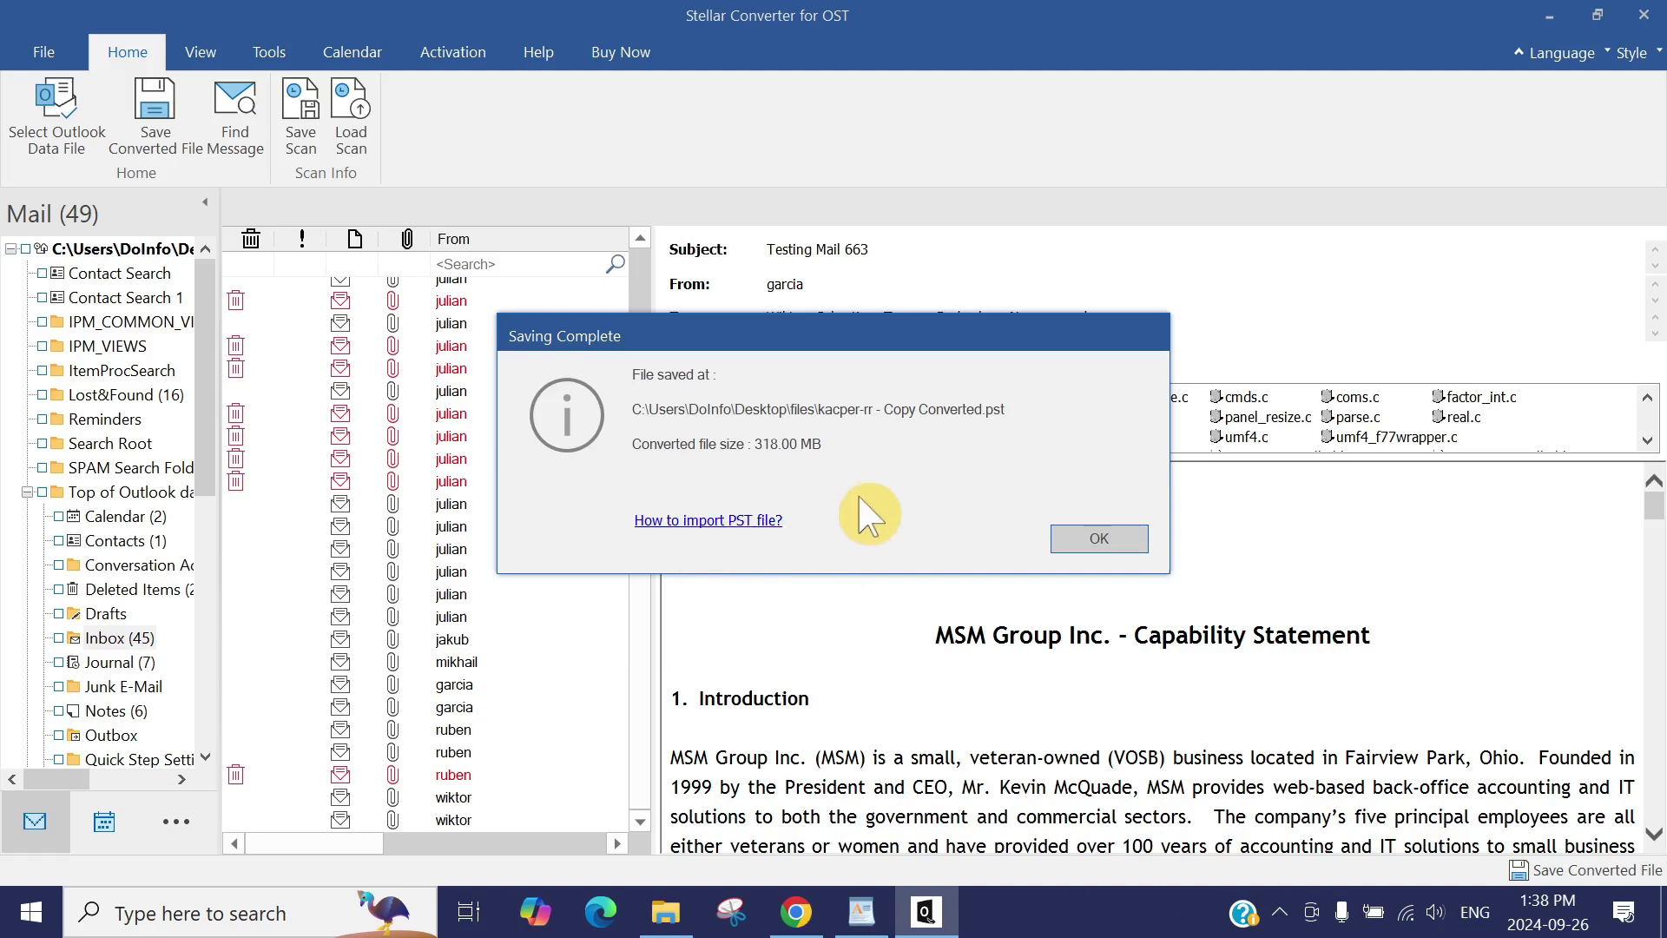
# - Open and skim Stellar's 'How to import PST file?' guide in Chrome, then return to the converter
pyautogui.click(671, 521)
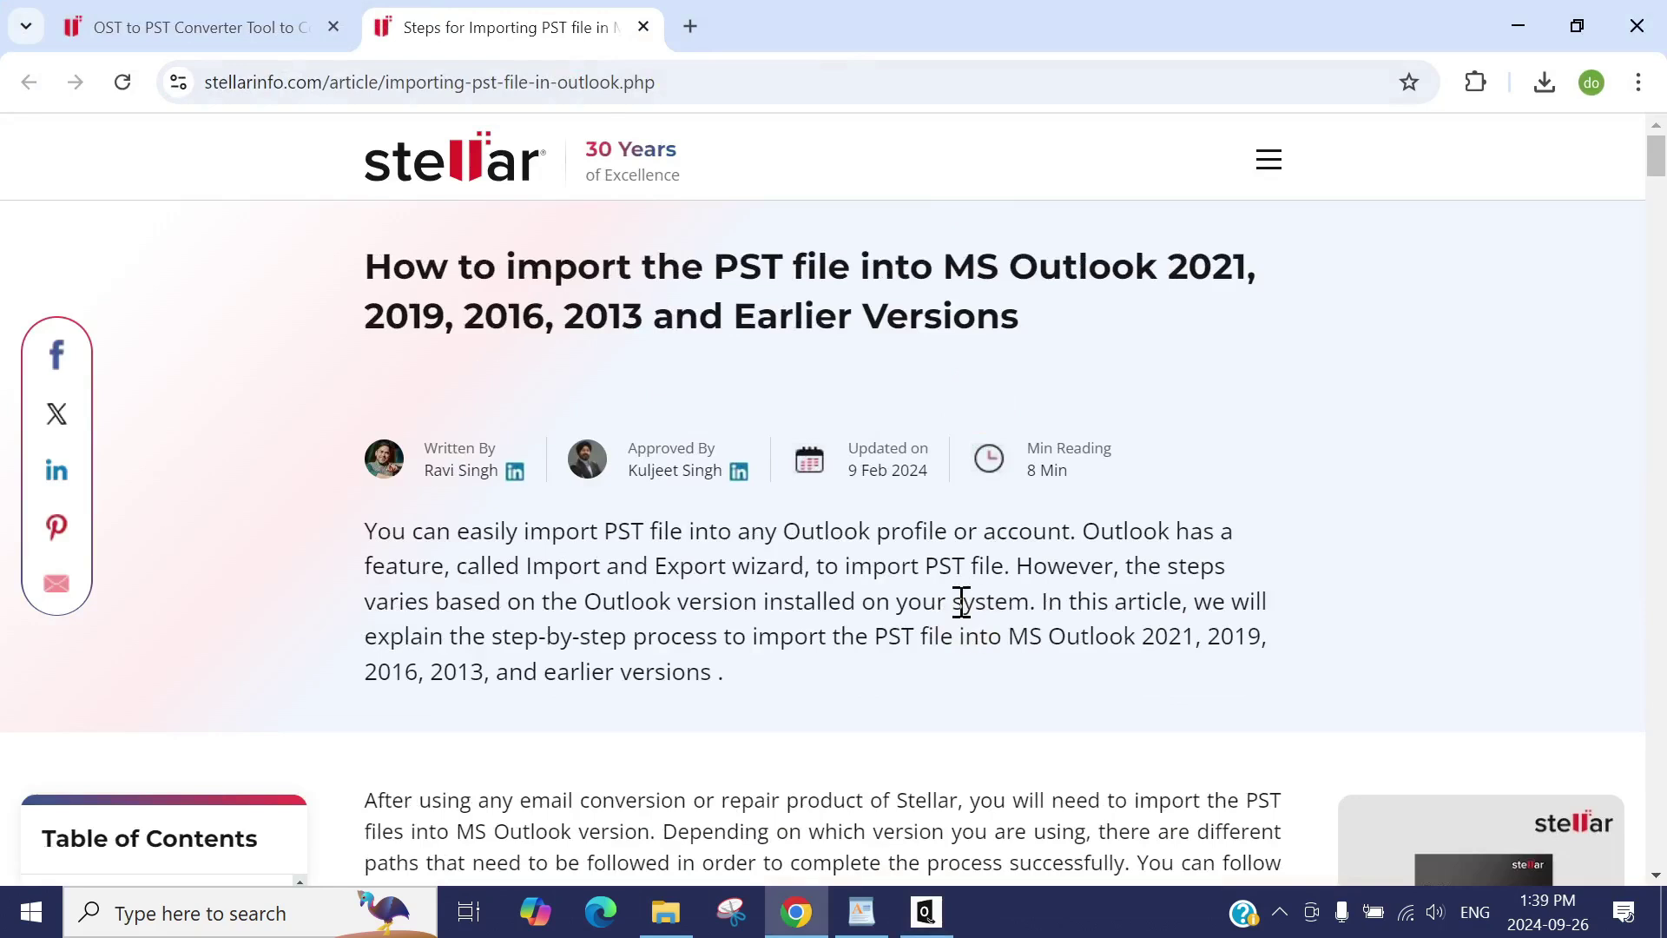
pyautogui.scroll(-4, 961, 601)
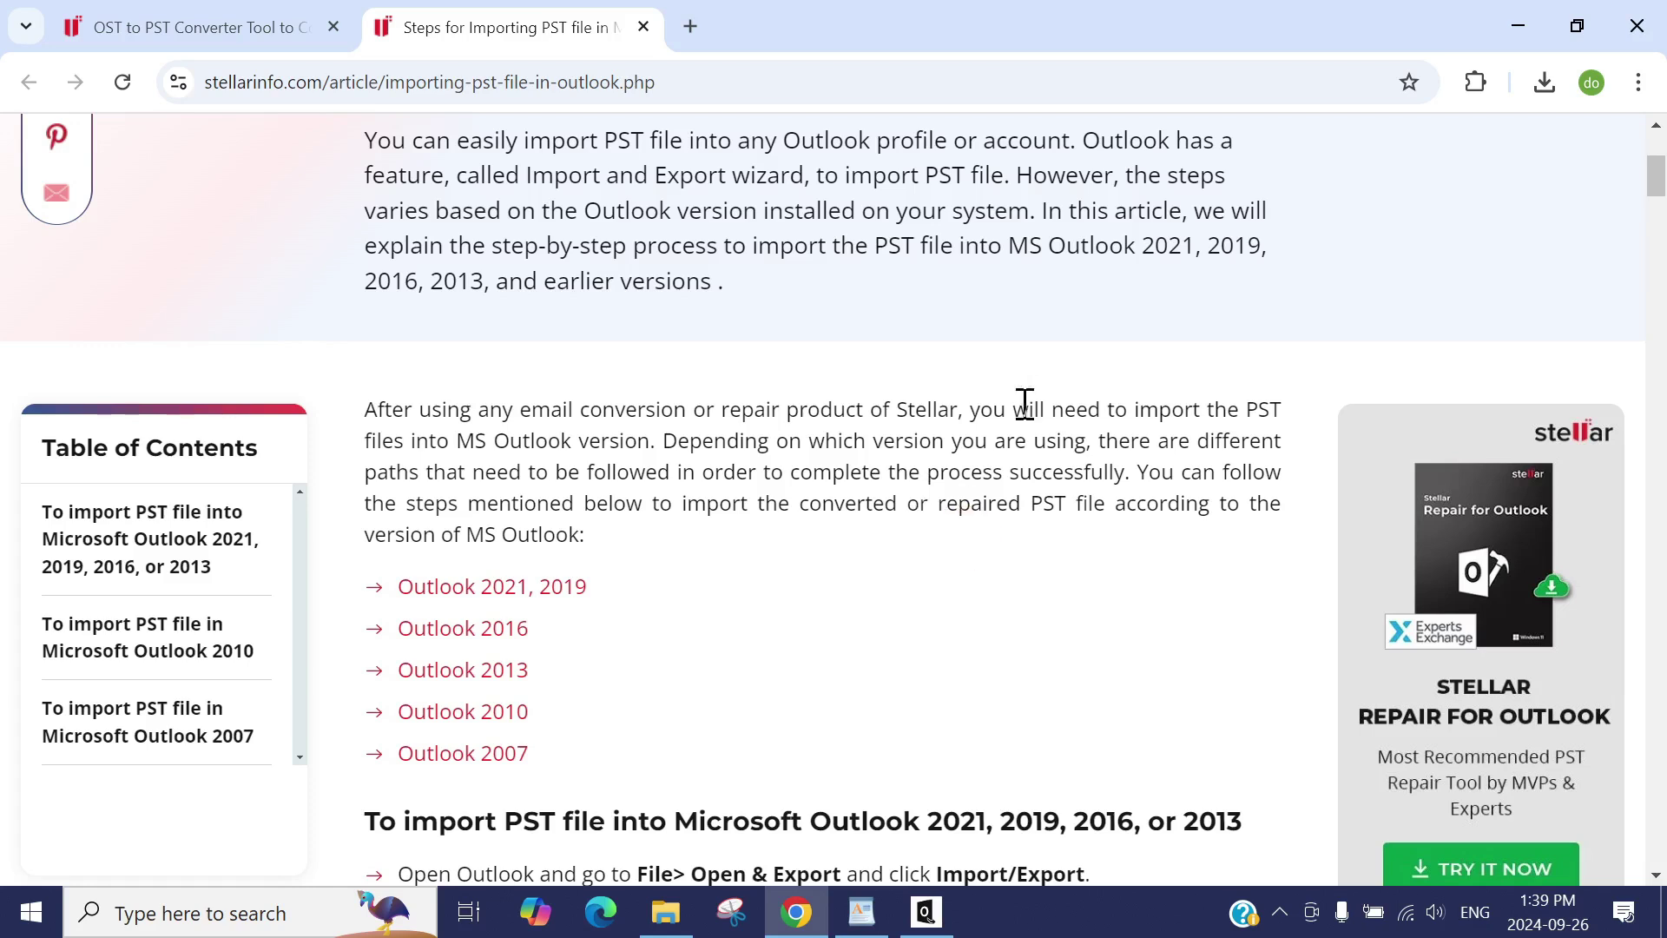
pyautogui.click(1518, 25)
# - Dismiss the Saving Complete notice, minimize the converter, and open the desktop files folder
pyautogui.click(1097, 540)
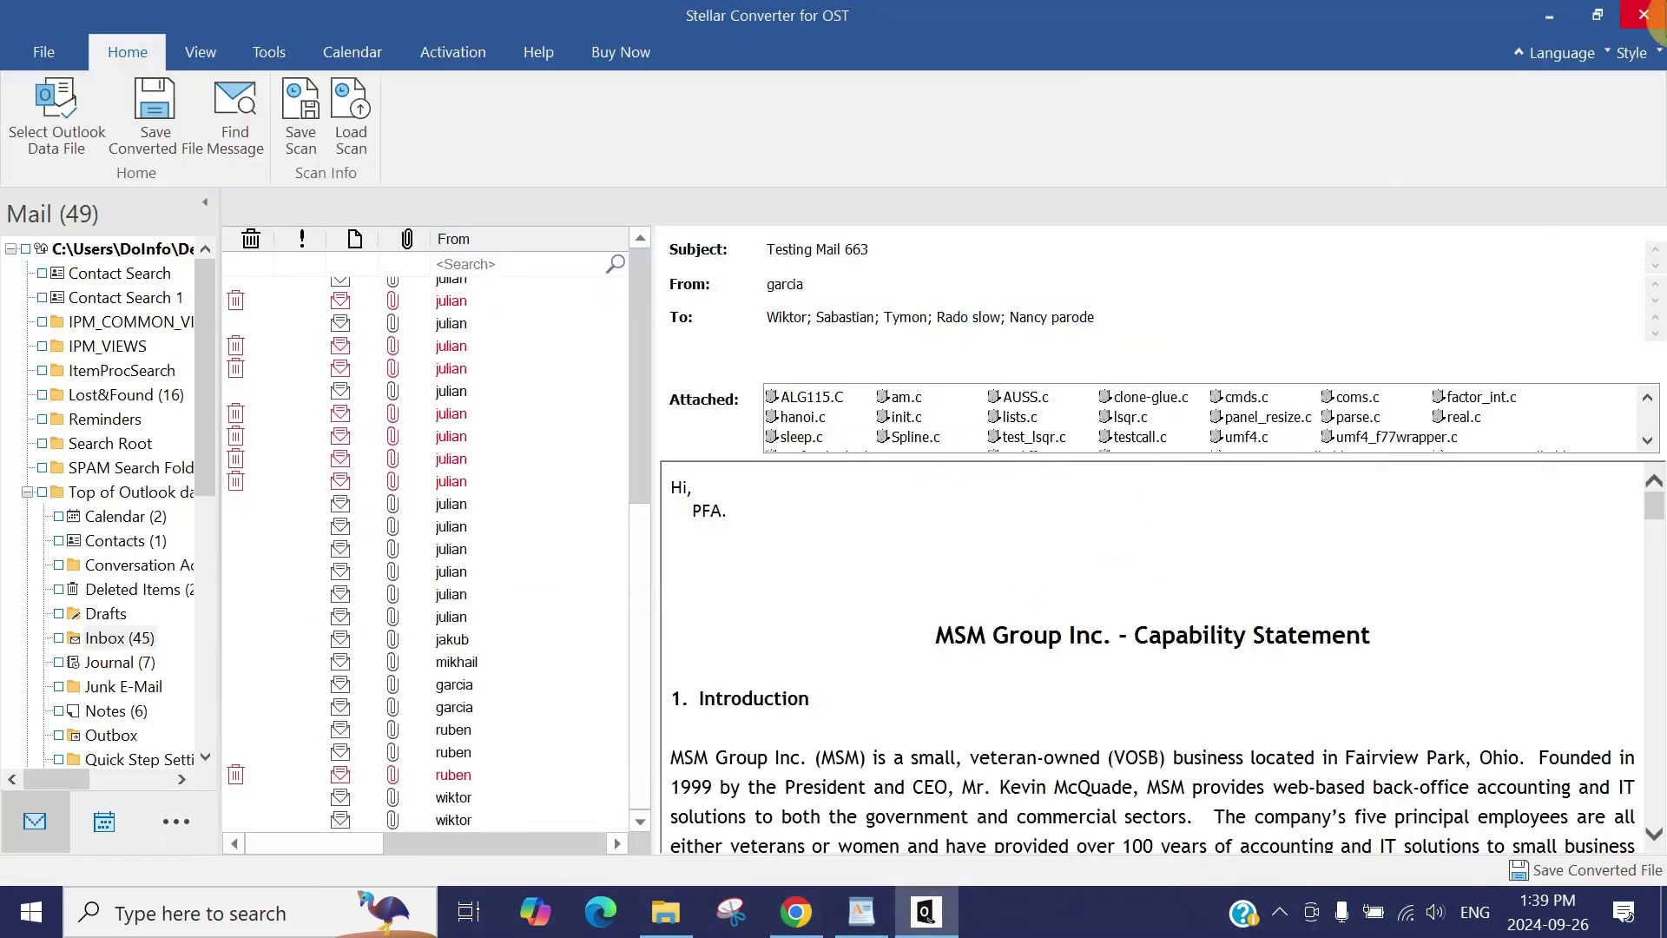
pyautogui.click(1549, 22)
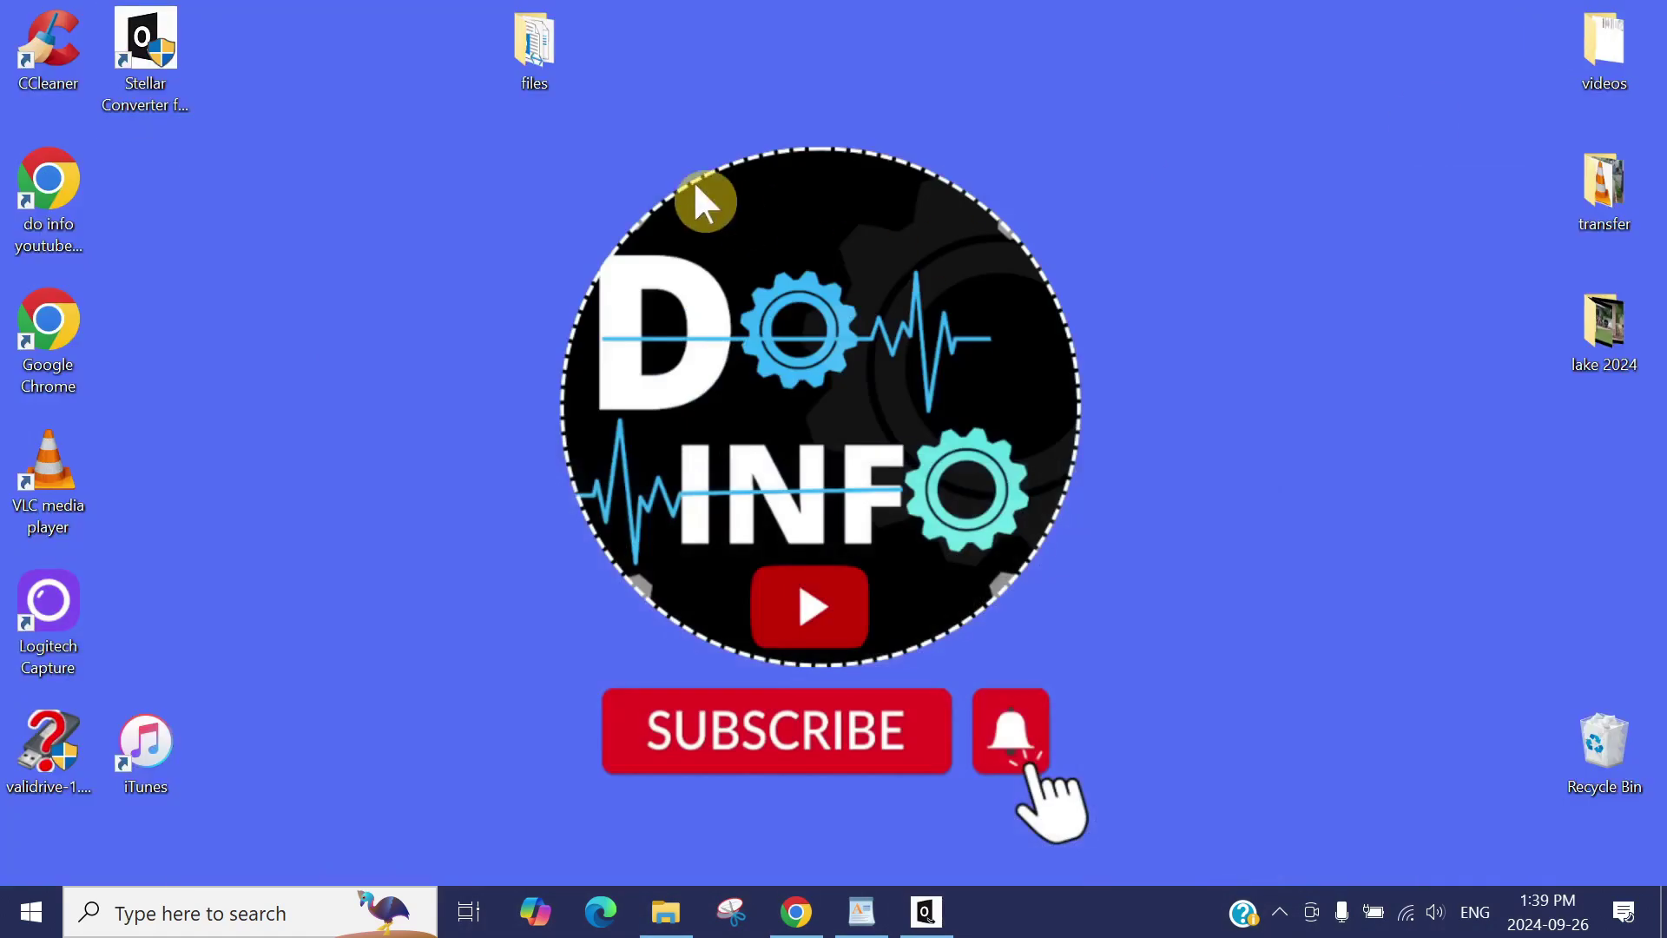
pyautogui.doubleClick(533, 75)
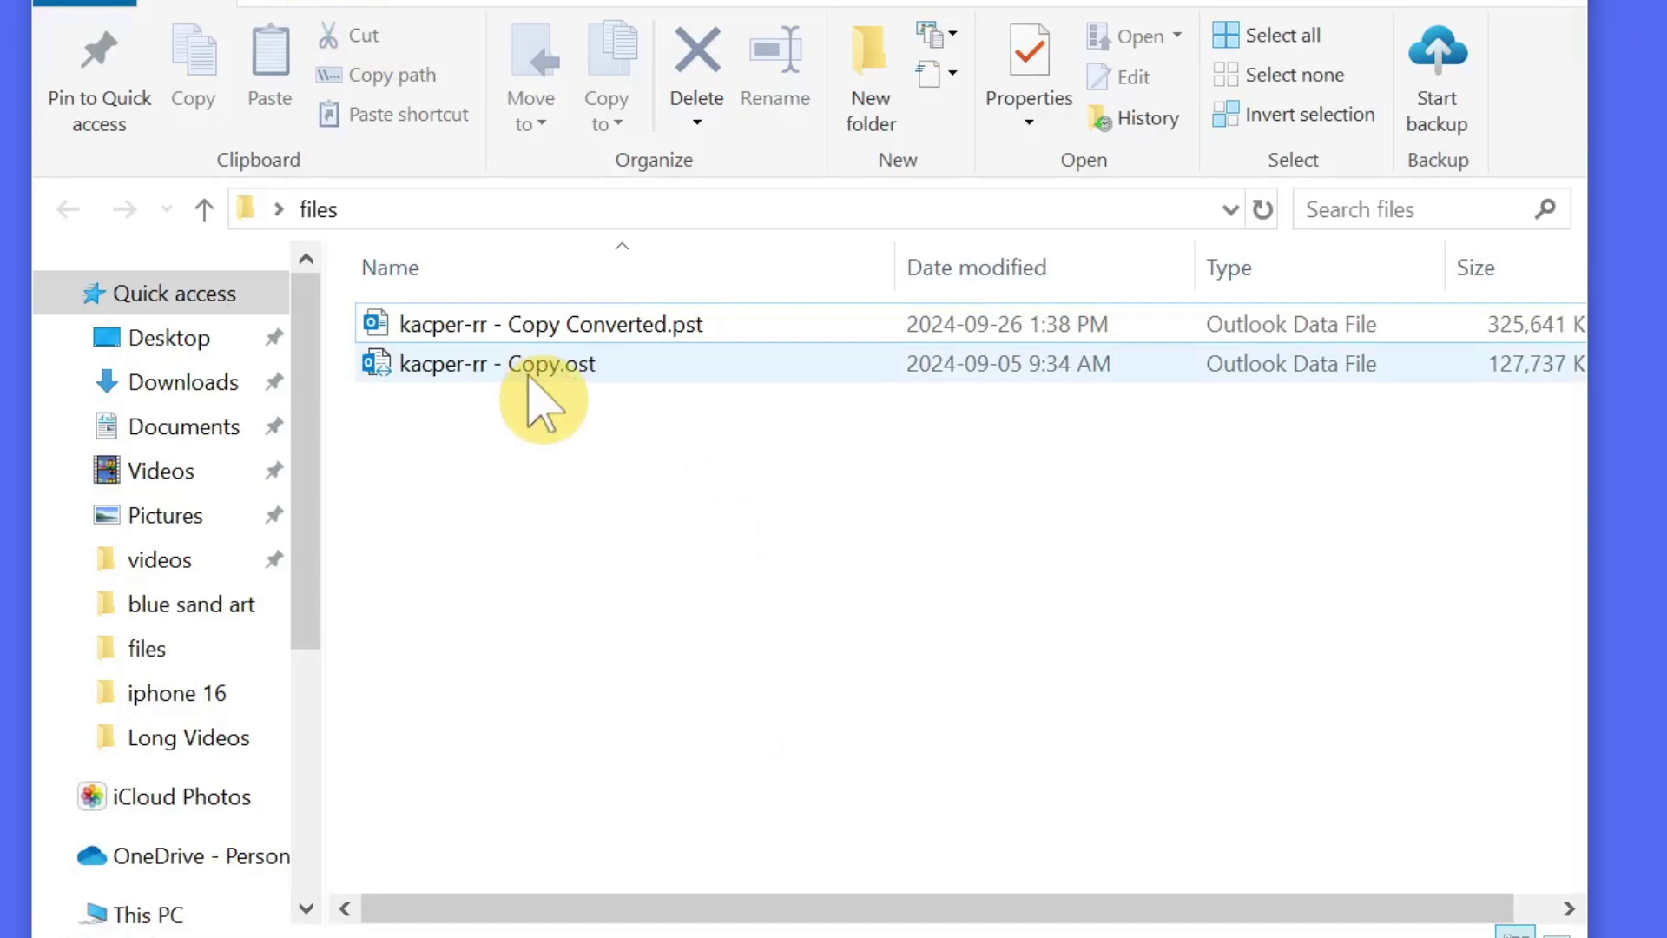
# - Compare kacper-rr - Copy.ost with kacper-rr - Copy Converted.pst, noting the PST's file size
pyautogui.click(572, 375)
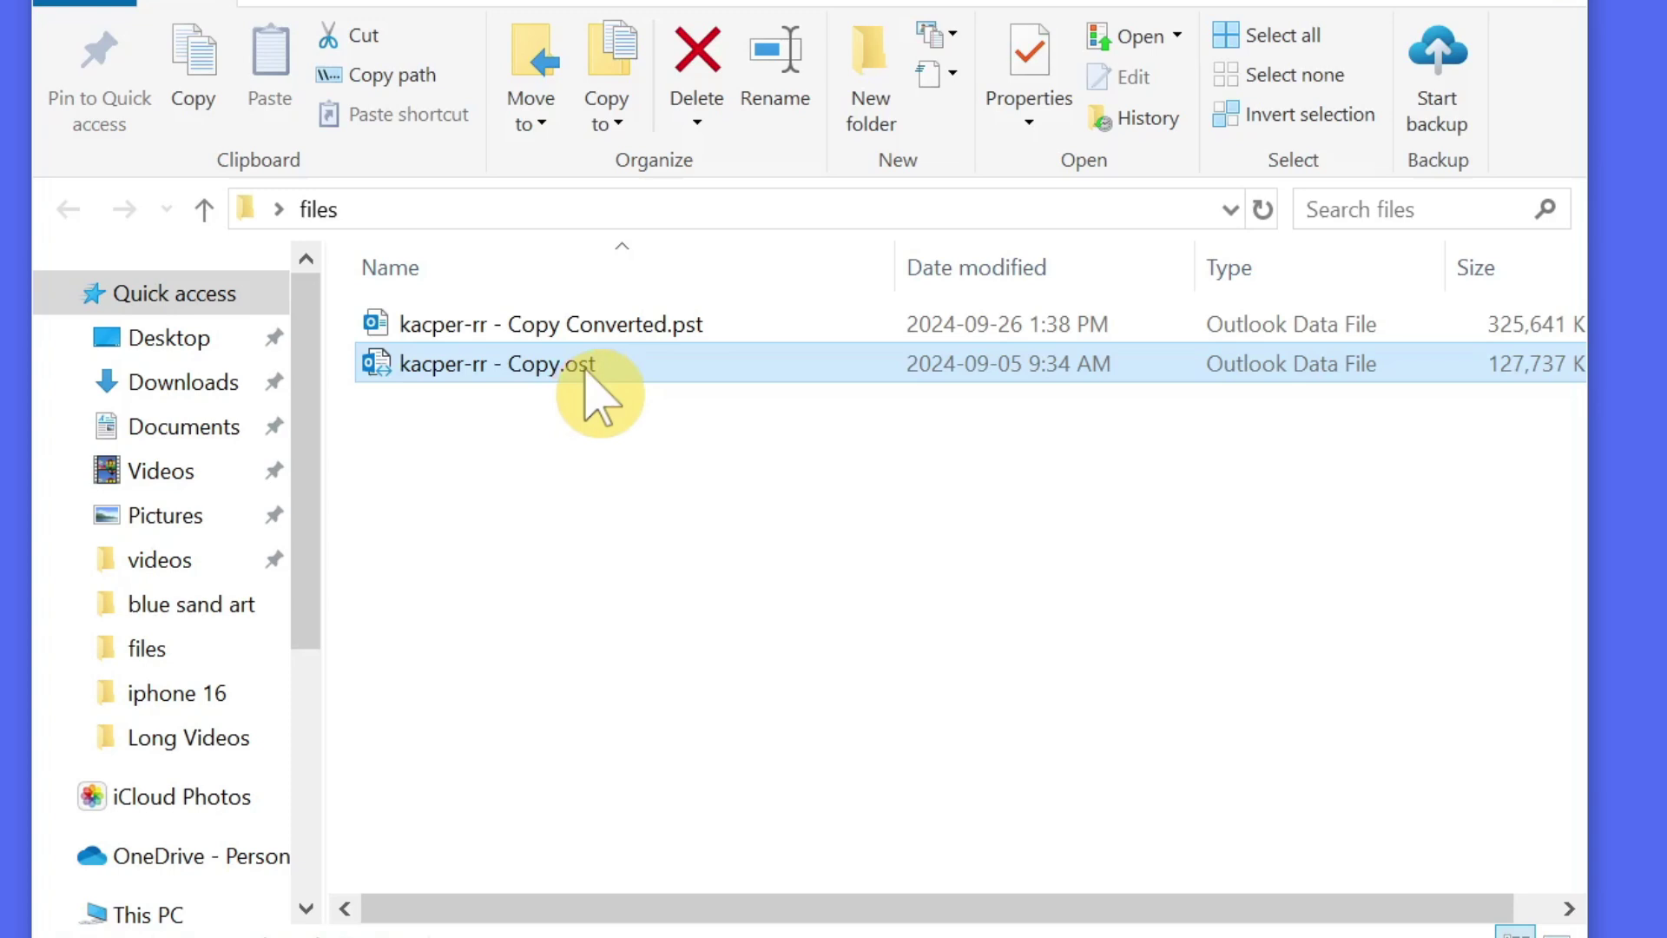
pyautogui.keyDown('ctrl'); pyautogui.click(717, 334); pyautogui.keyUp('ctrl')
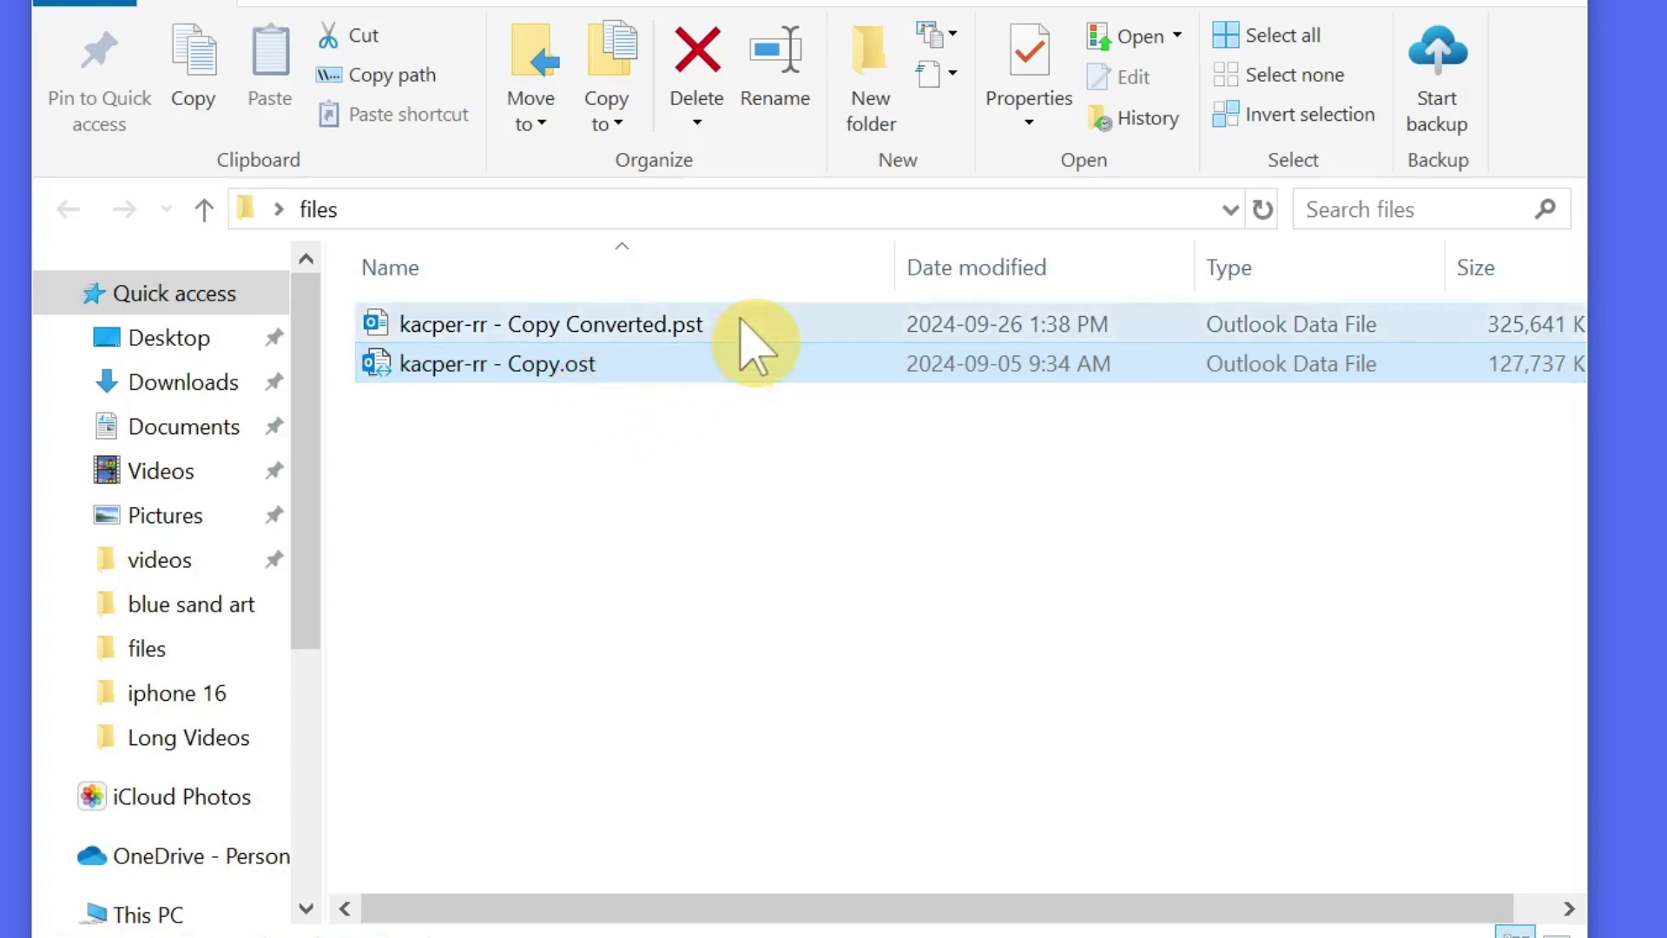
pyautogui.click(740, 321)
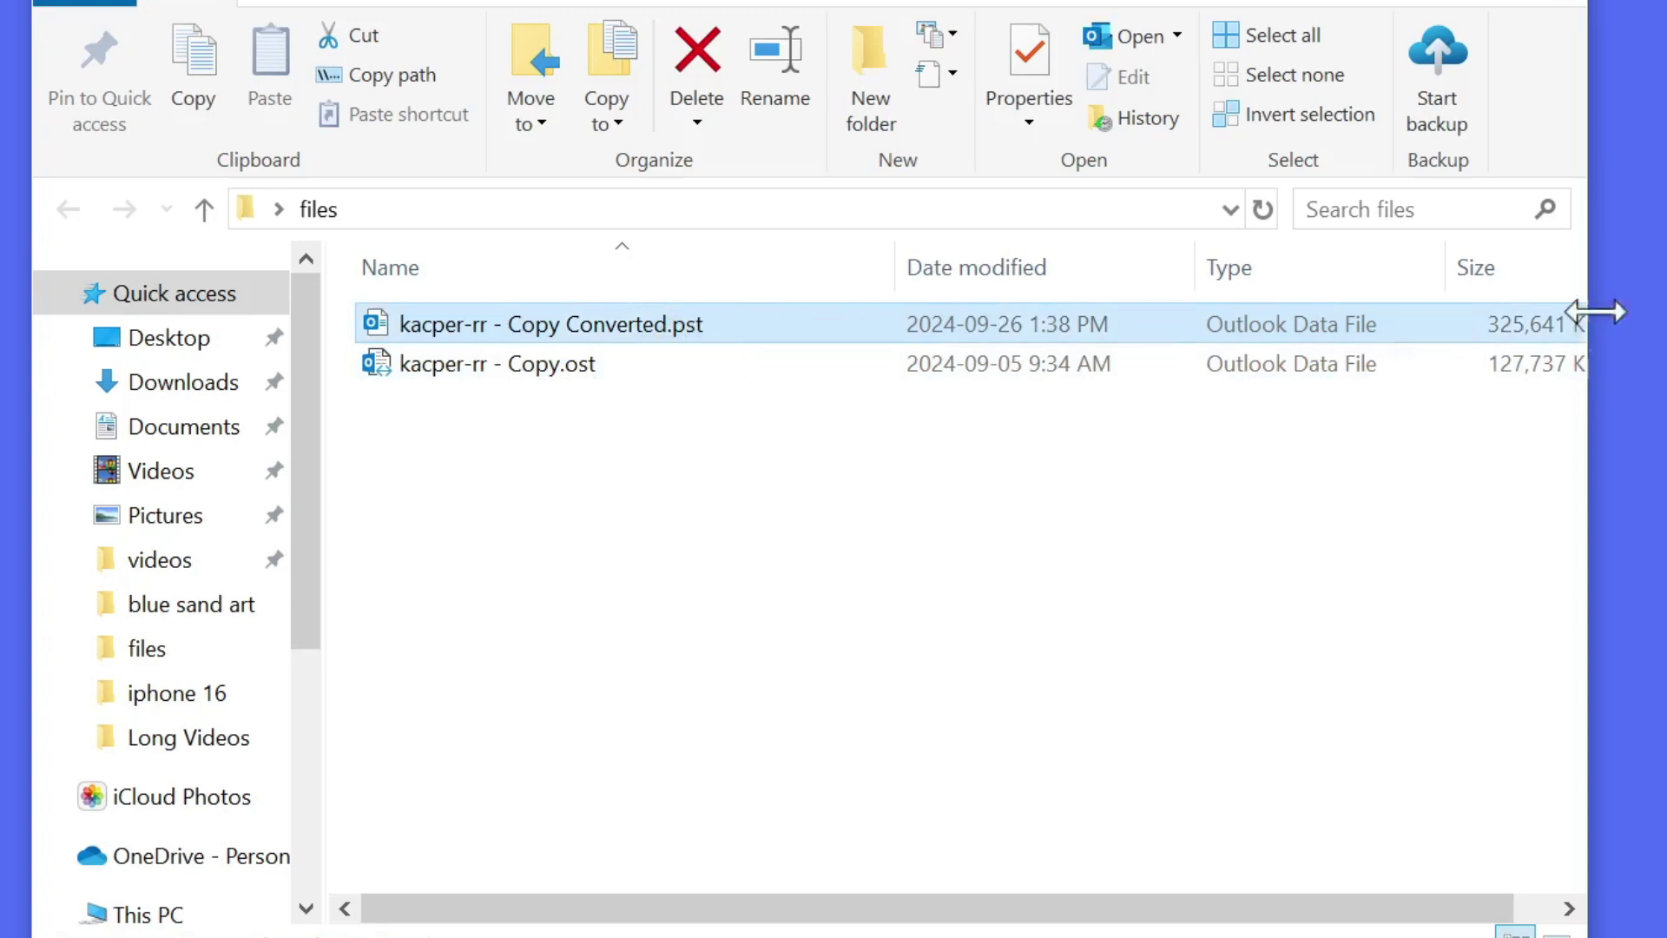
pyautogui.click(1502, 326)
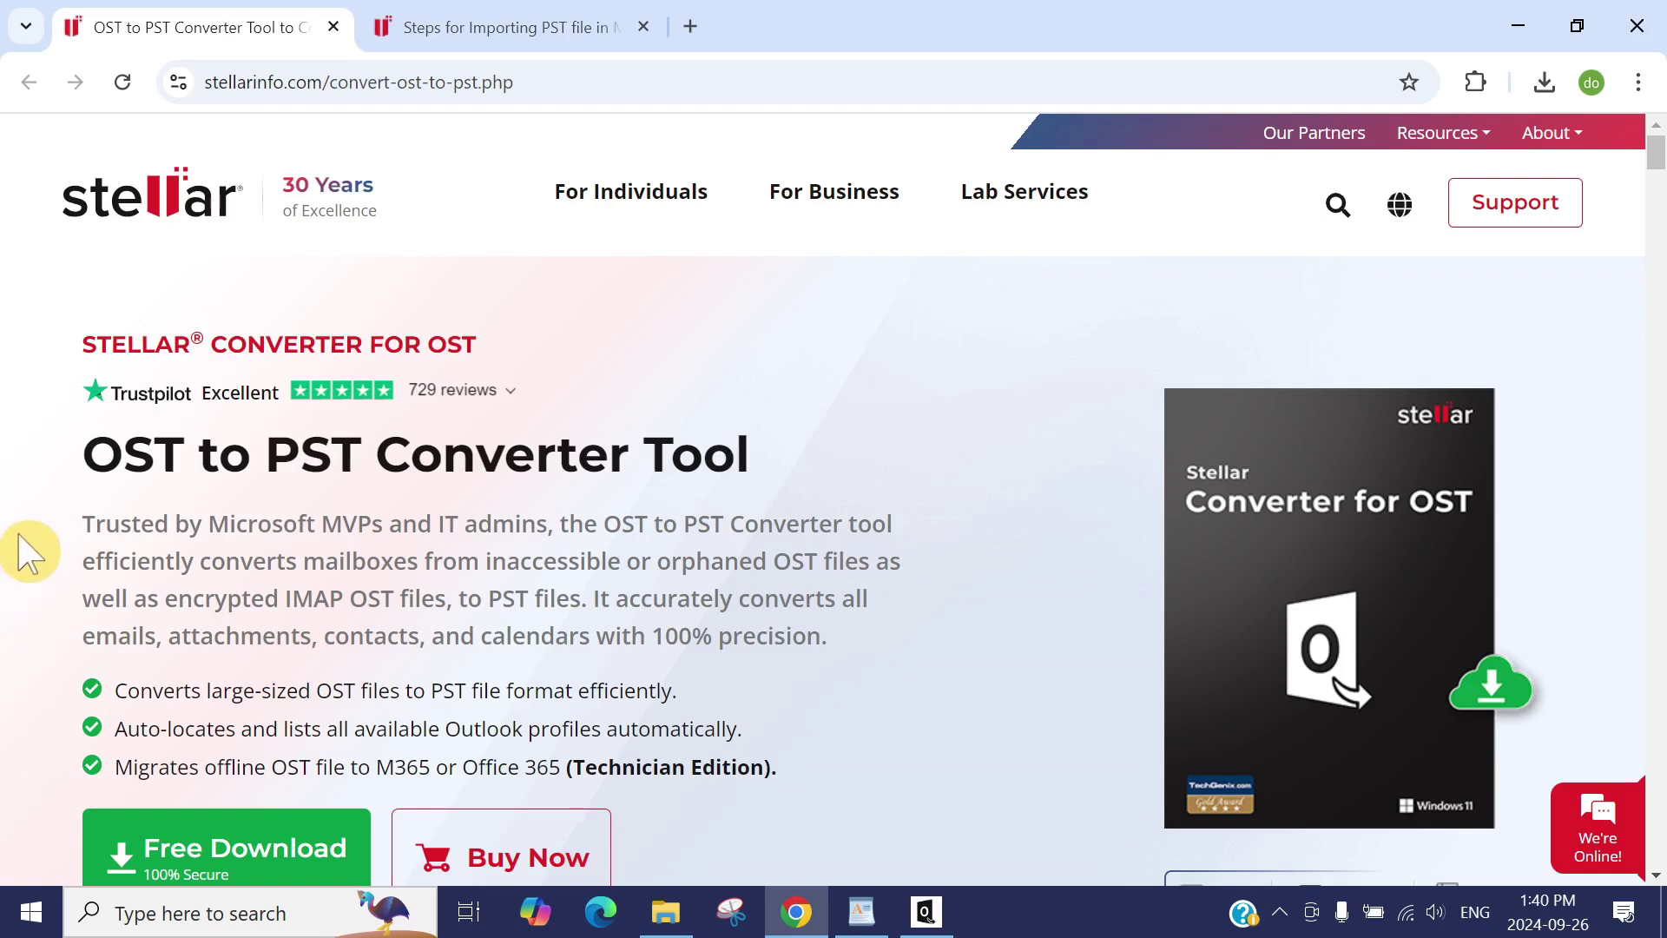
# - Scroll the OST to PST Converter Tool page down to the Free Download and Buy Now options
pyautogui.scroll(-3, 30, 519)
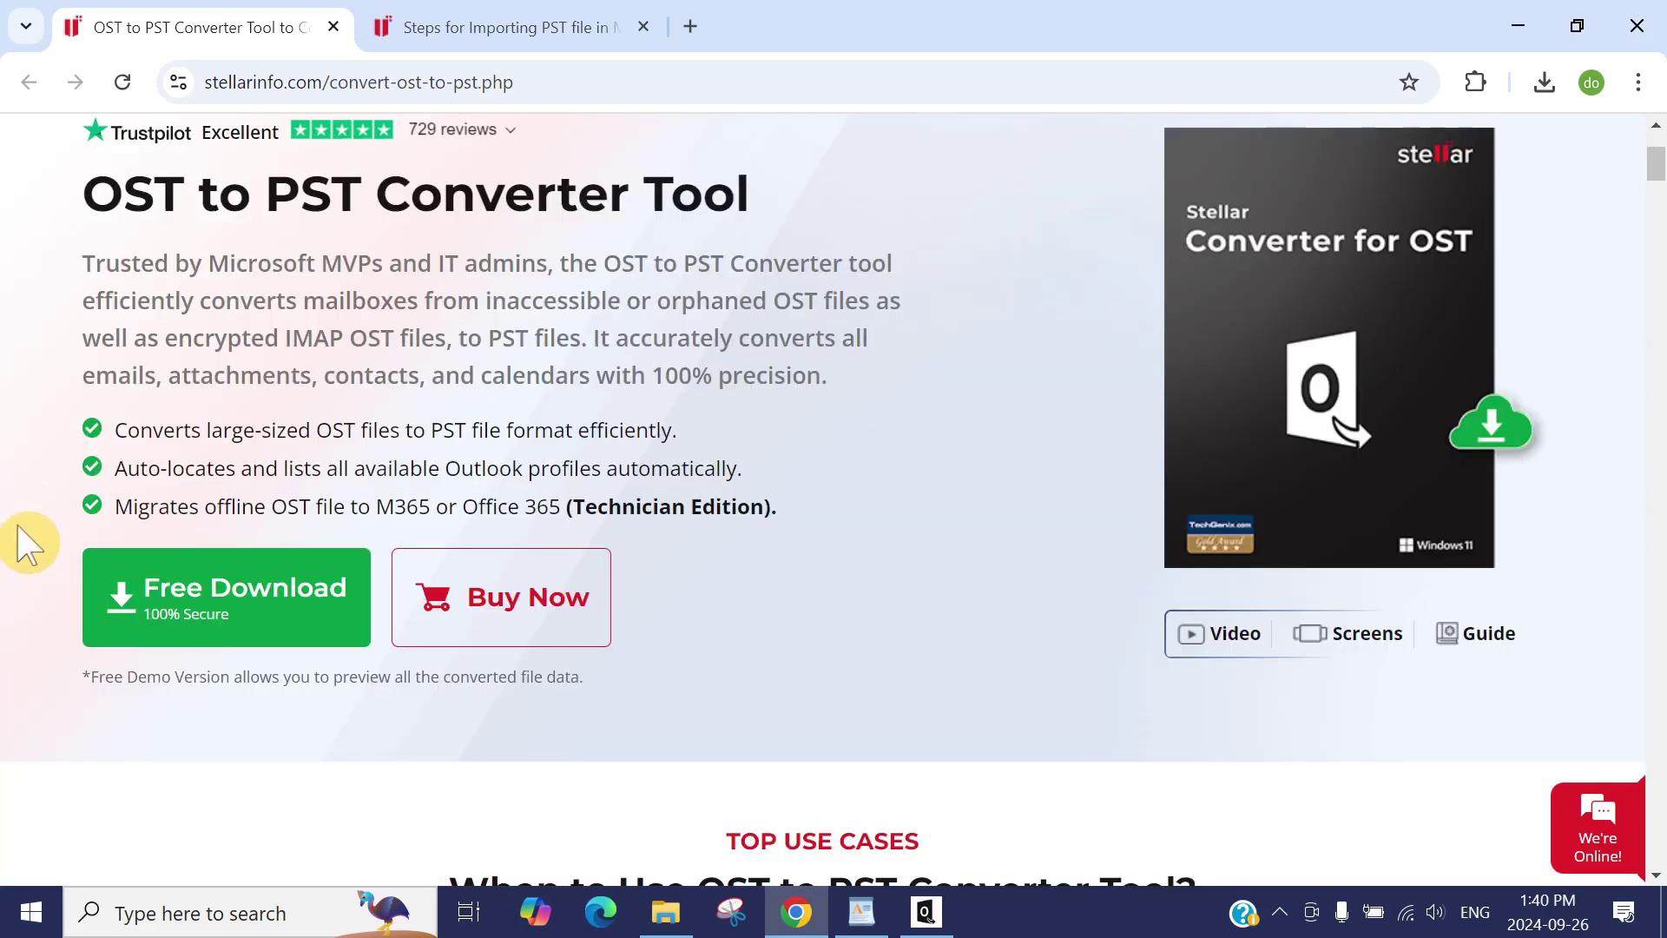